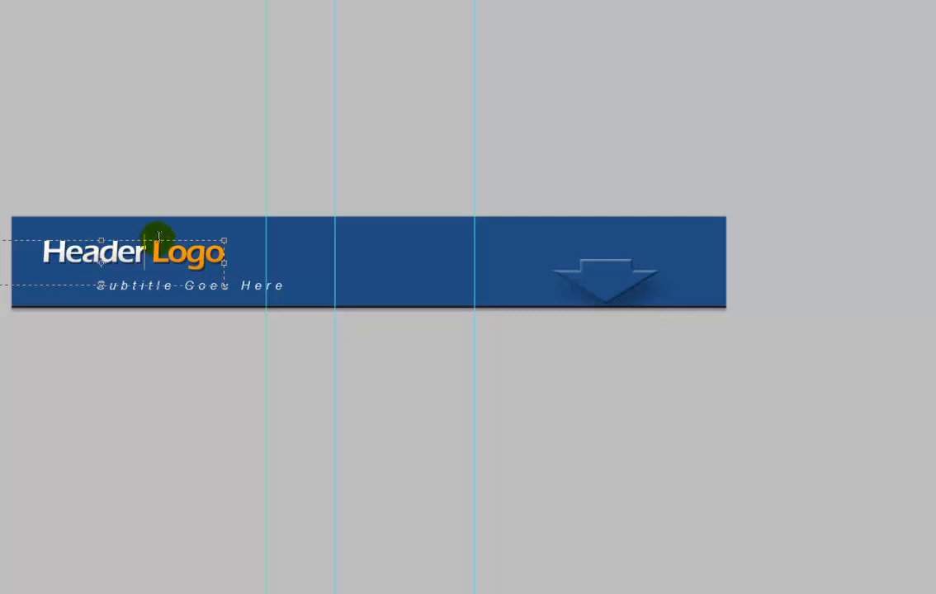
- Change the word "Logo" in the header title to "Image" and move the title to sit above the subtitle
drag(152, 250, 228, 255)
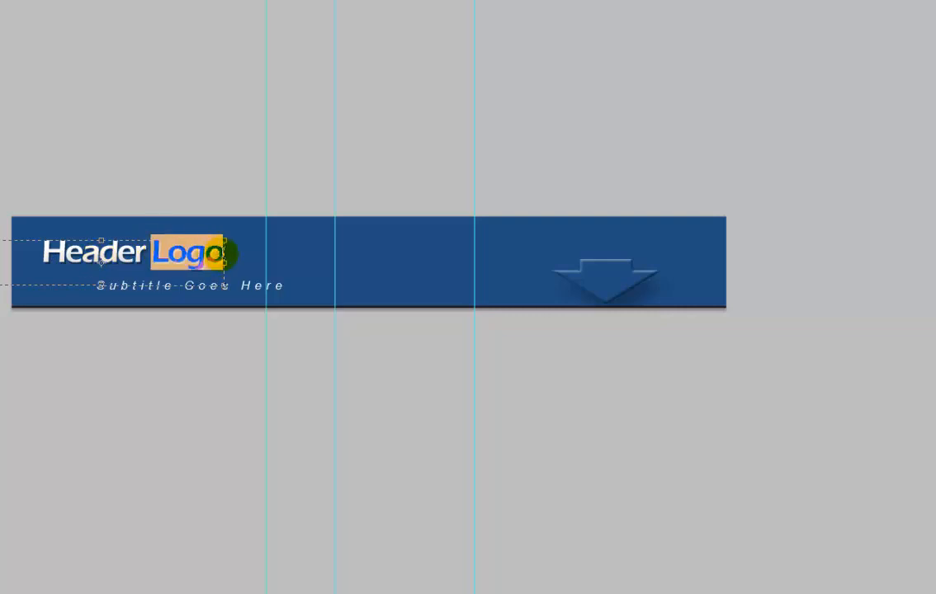
text(ImG)
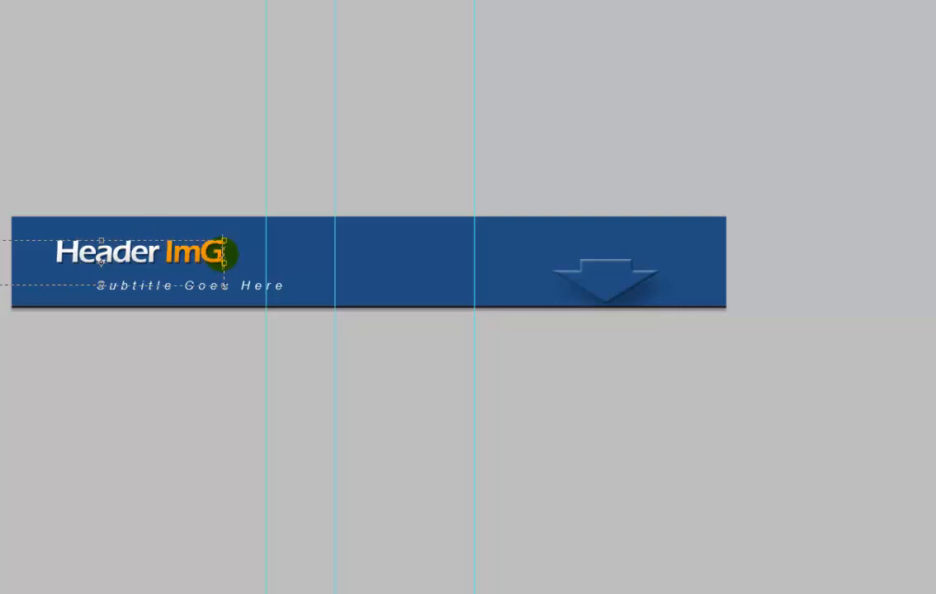
key(BackSpace)
key(BackSpace)
text(a)
key(BackSpace)
text(mage)
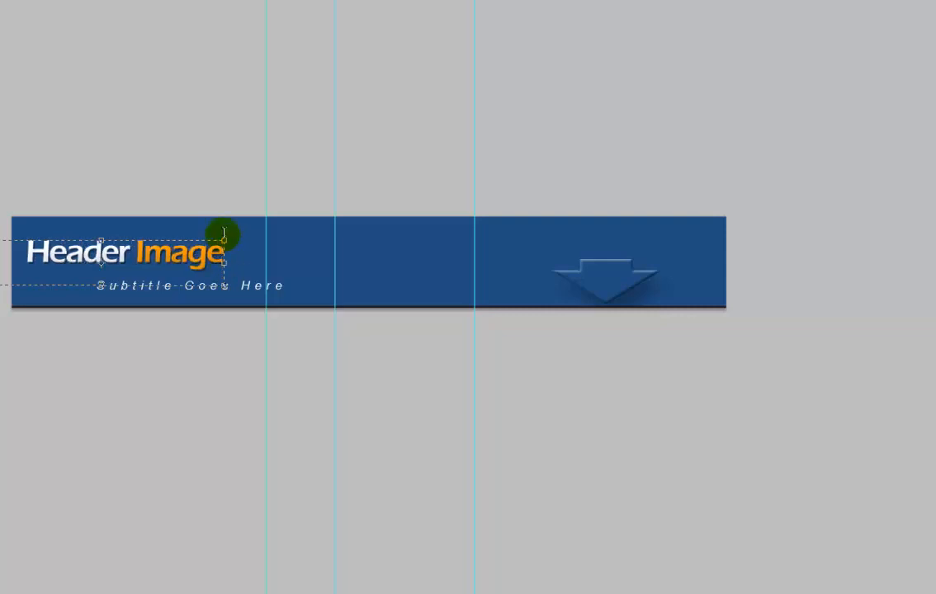
key(ctrl+Return)
drag(194, 260, 256, 256)
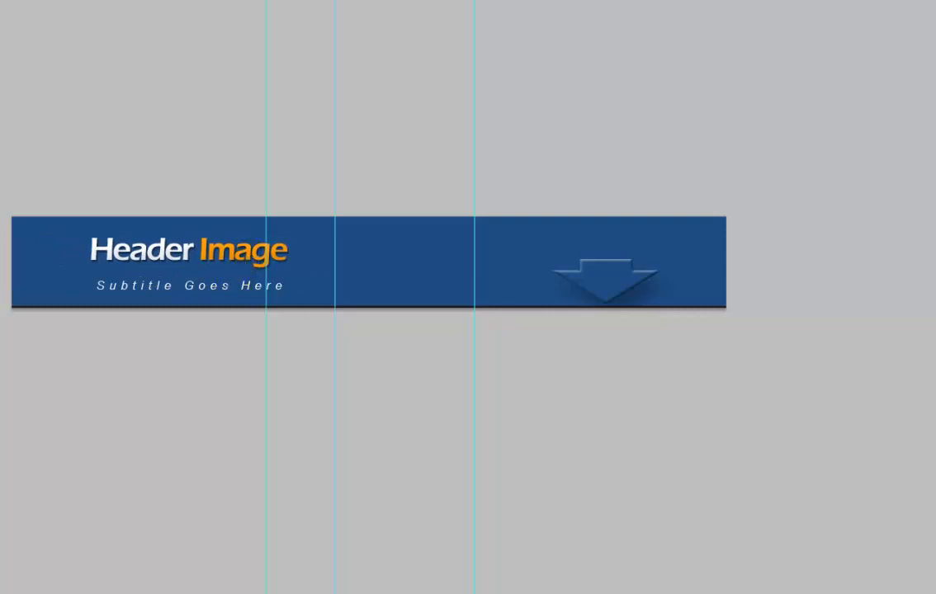
- Replace the subtitle text with "Change Subtitle" and move it slightly closer under the title
double_click(932, 430)
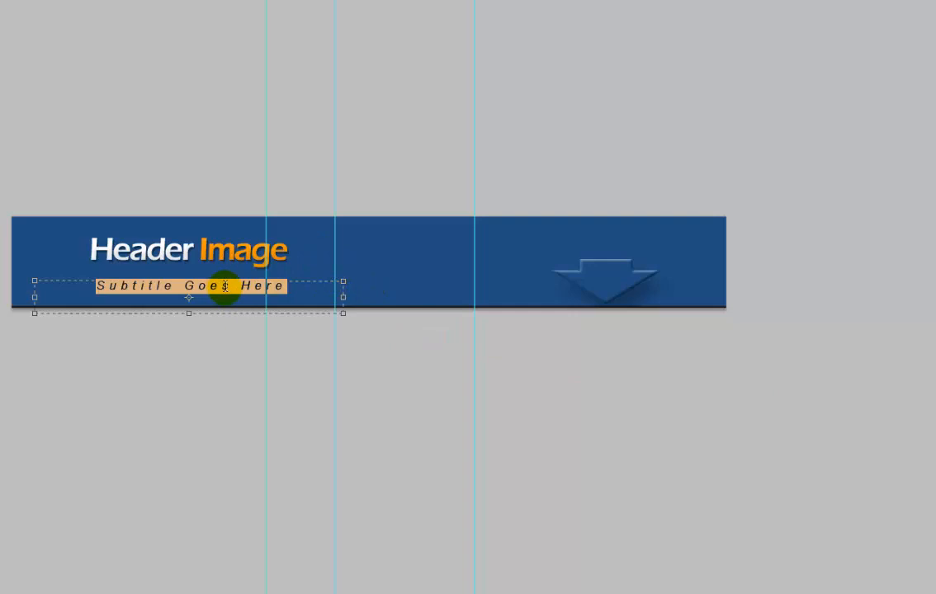
text(Change Subm)
key(BackSpace)
text(tible)
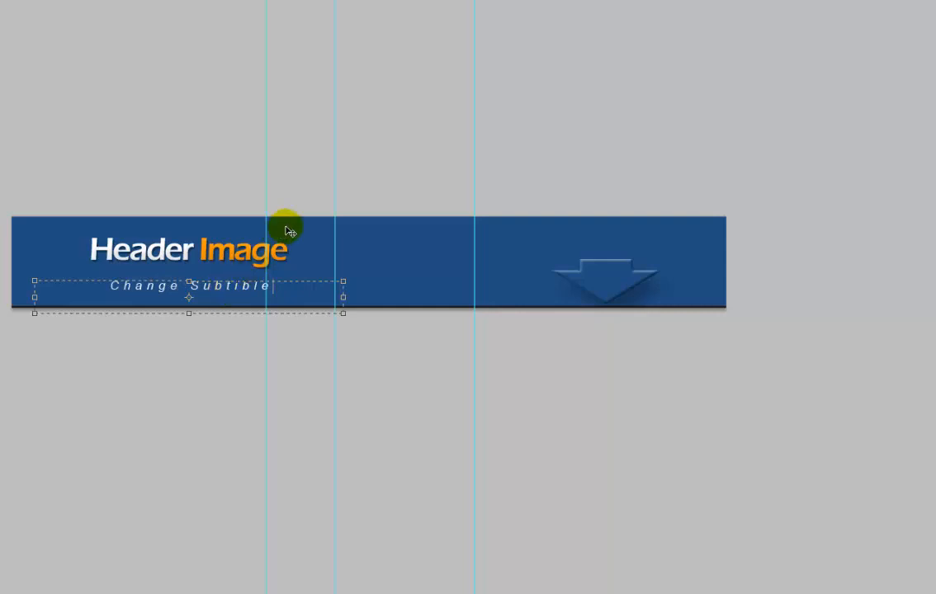
click(250, 287)
key(BackSpace)
text(t)
click(259, 277)
mouse_move(250, 289)
mouse_down()
mouse_move(428, 251)
mouse_move(372, 273)
mouse_move(240, 279)
mouse_up()
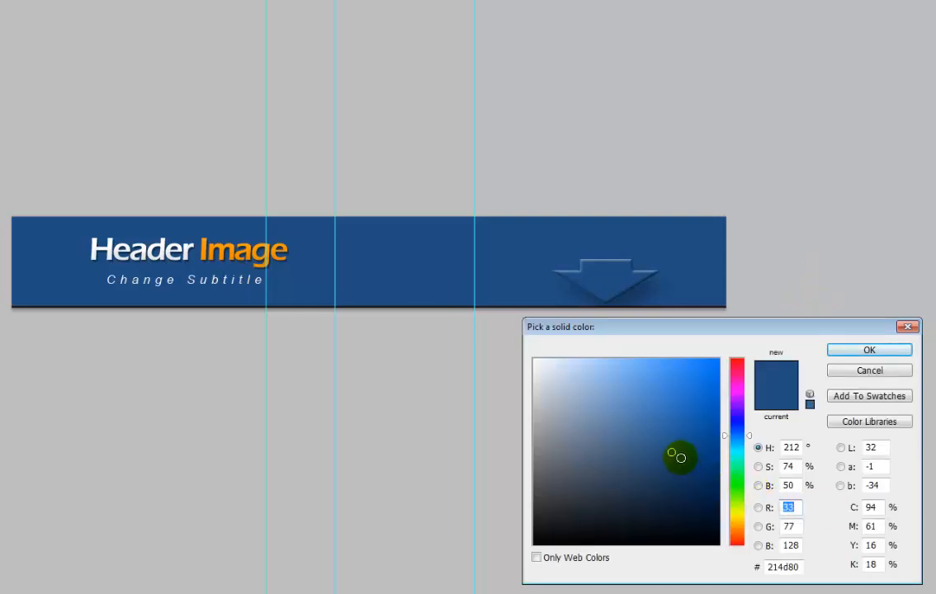
- Try a dark navy and a dark green (#033602) fill on the header background shape
mouse_move(675, 452)
mouse_down()
mouse_move(541, 538)
mouse_move(564, 509)
mouse_move(665, 483)
mouse_move(712, 506)
mouse_up()
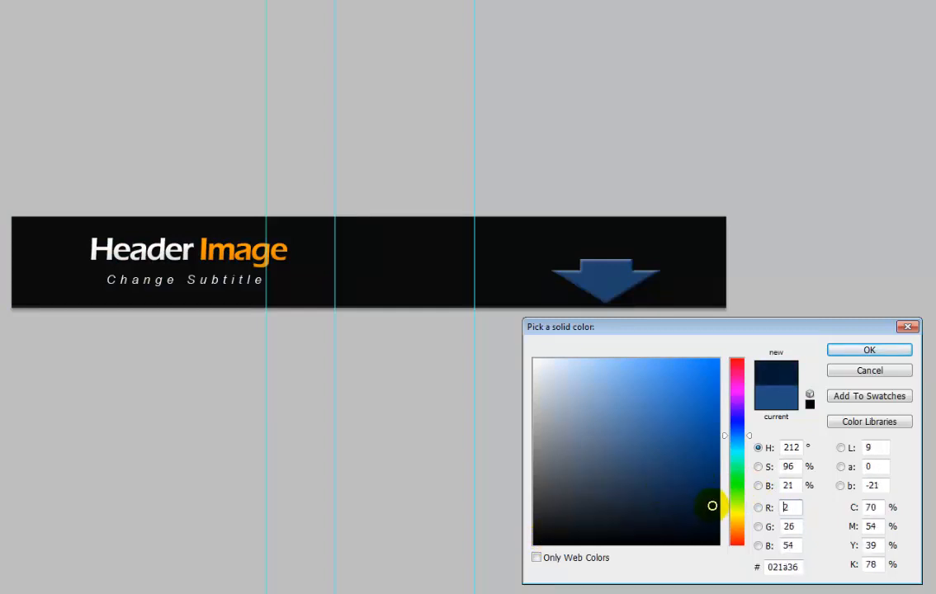
click(737, 485)
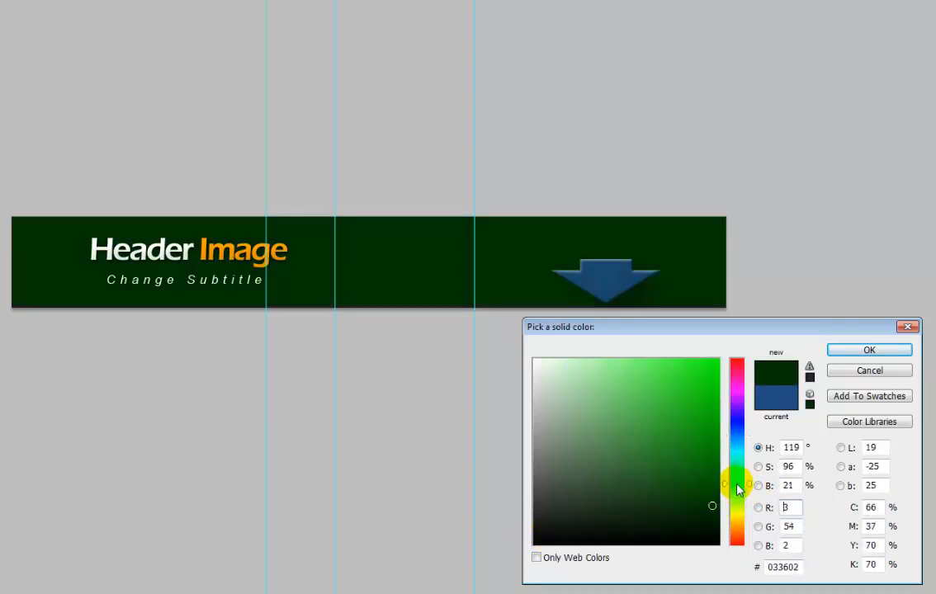
click(836, 372)
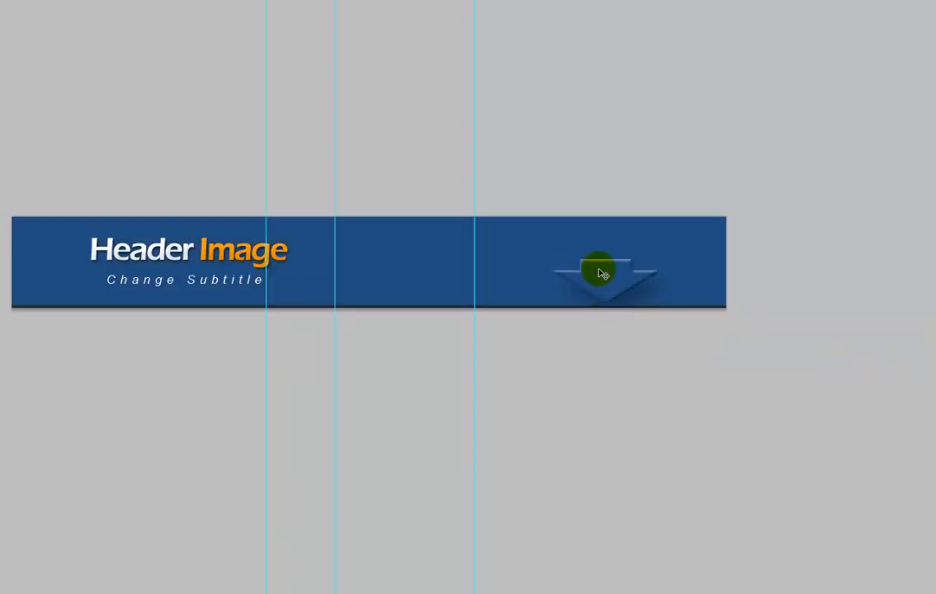
- Try a red Color Overlay on the arrow layer, first #802123 and then bright red #ff0006
key(Delete)
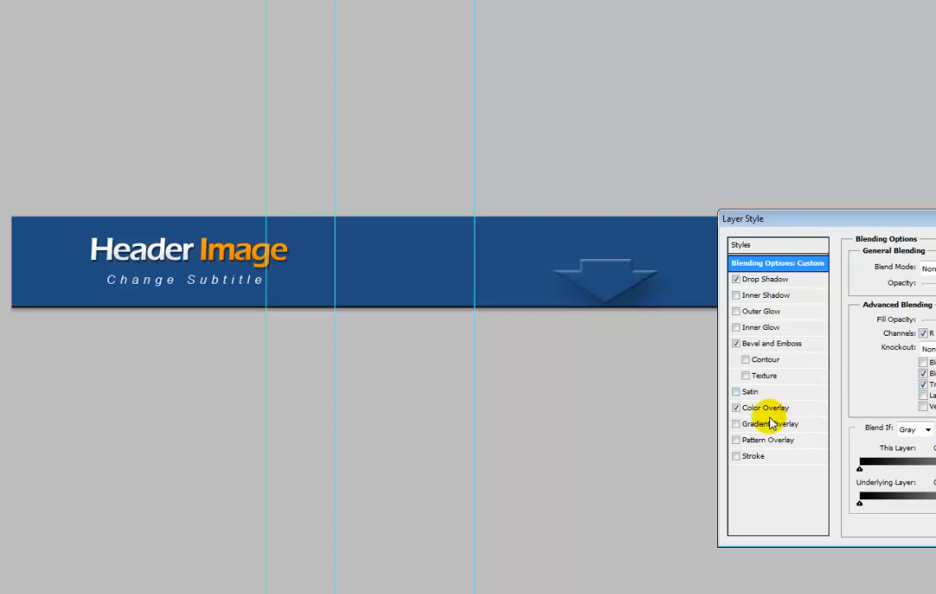
click(767, 411)
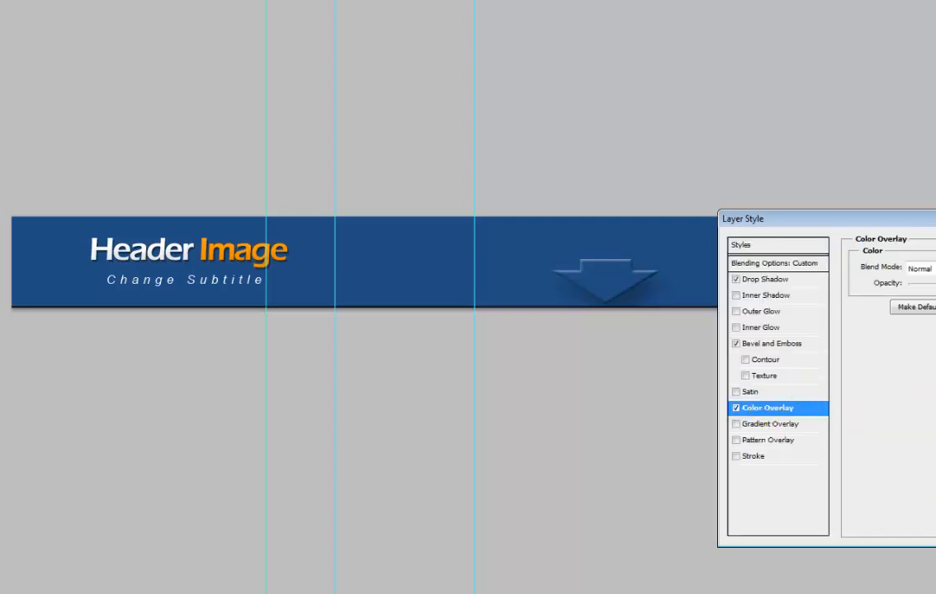
click(935, 268)
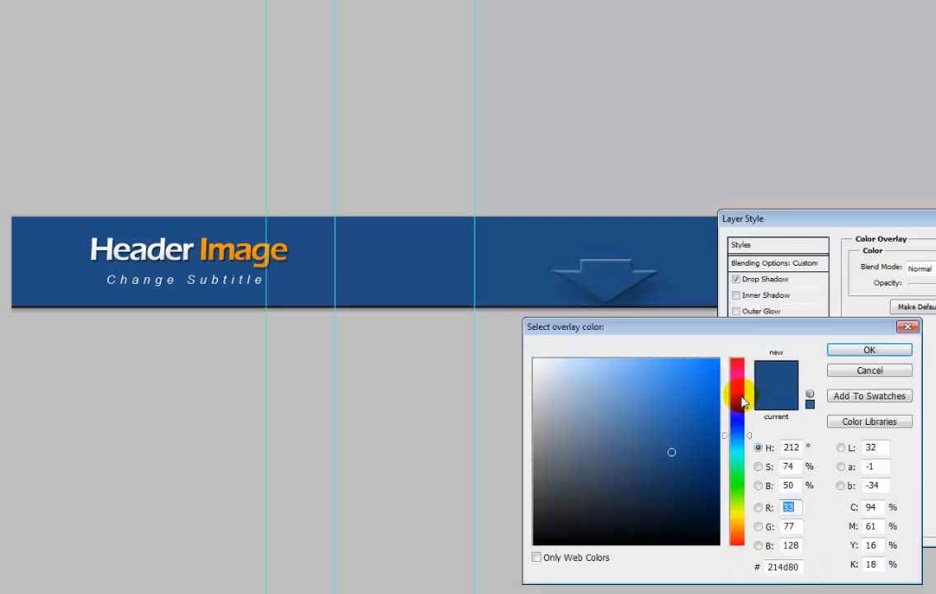
click(741, 367)
drag(740, 369, 739, 362)
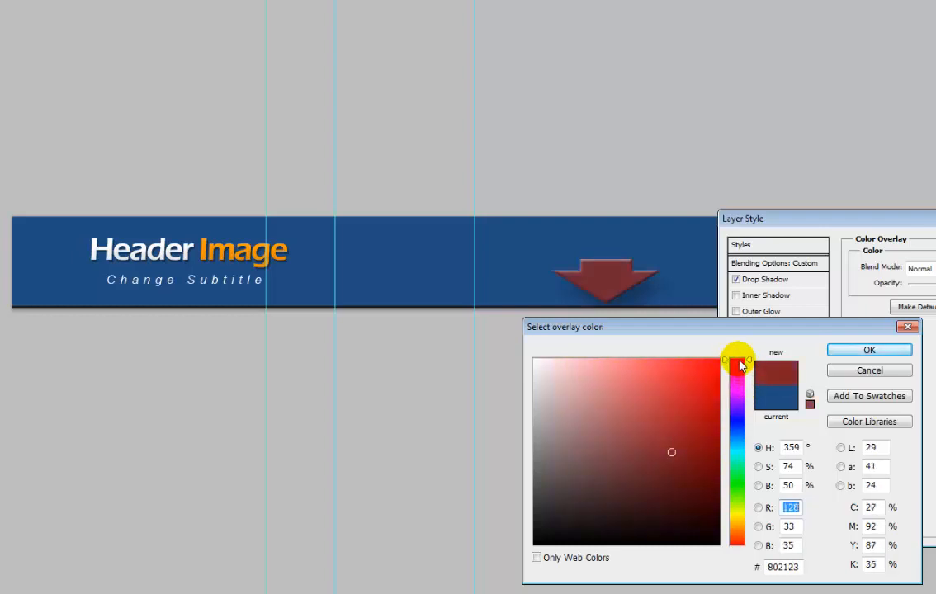
click(864, 353)
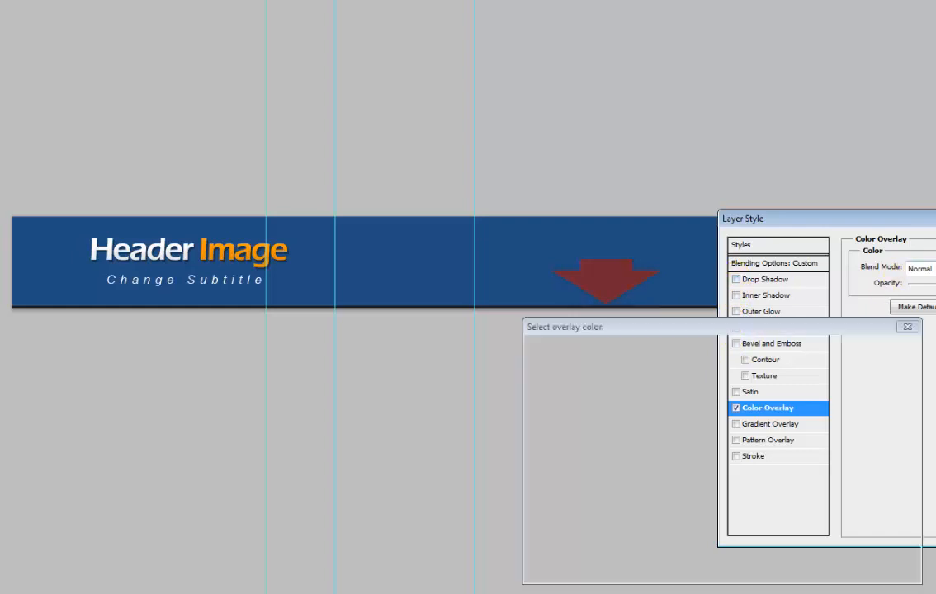
click(935, 268)
drag(671, 453, 723, 363)
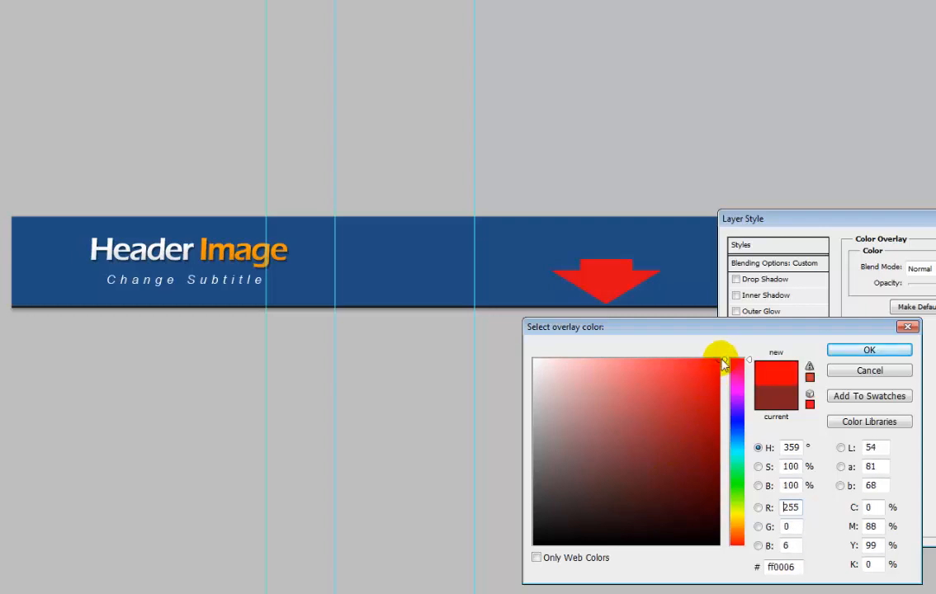
click(862, 350)
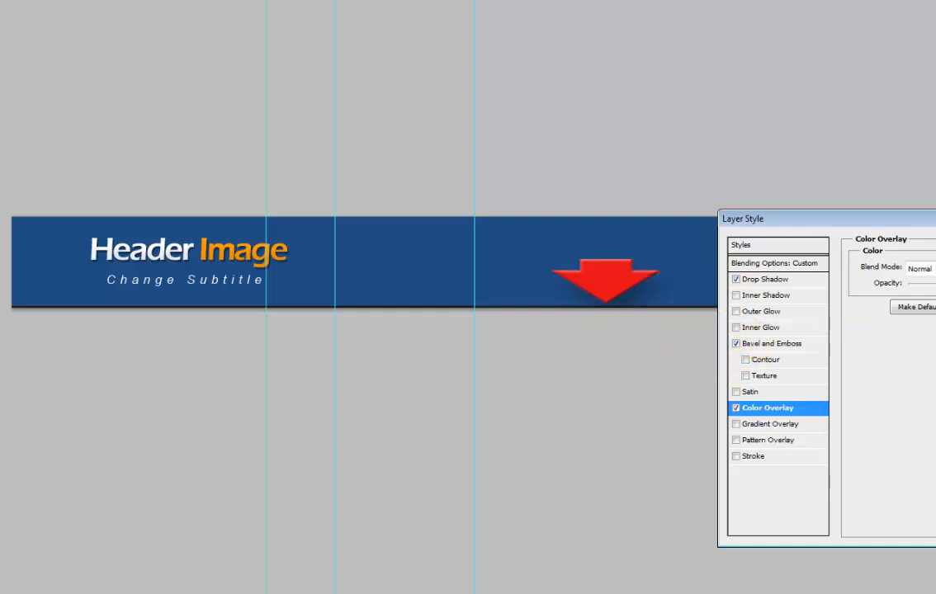
key(Escape)
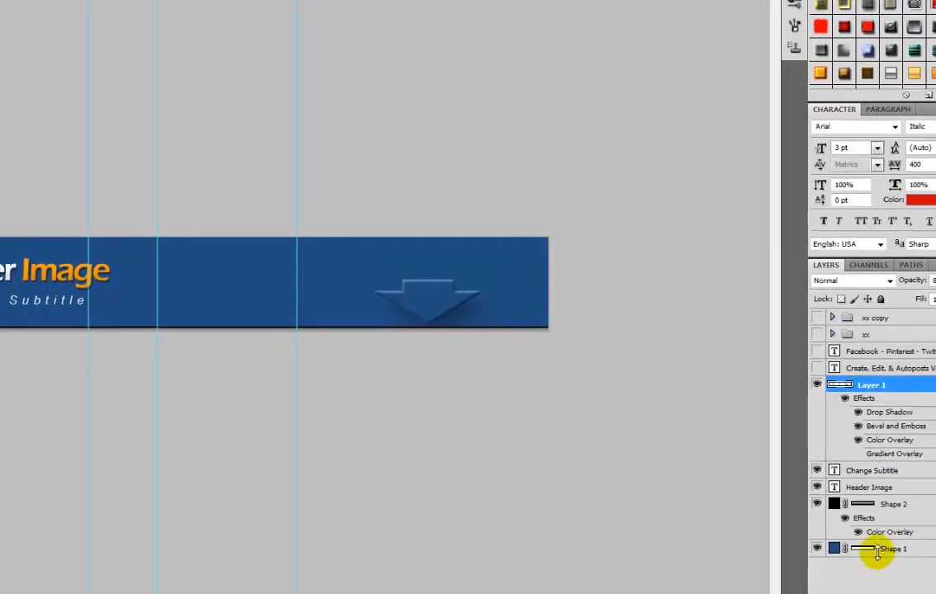
- Toggle the visibility of the Shape 2 bar off and on, and check its solid fill color
click(817, 504)
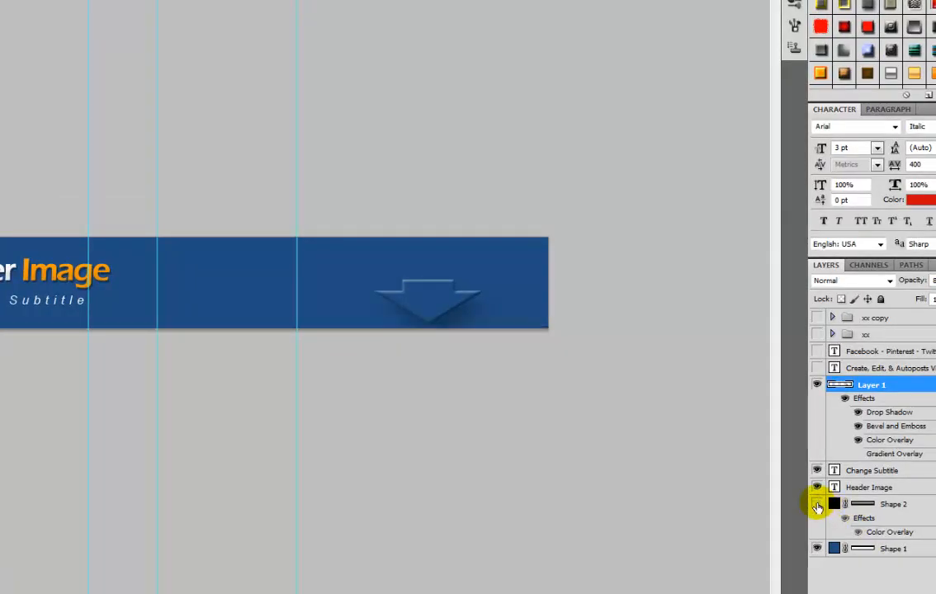
click(817, 504)
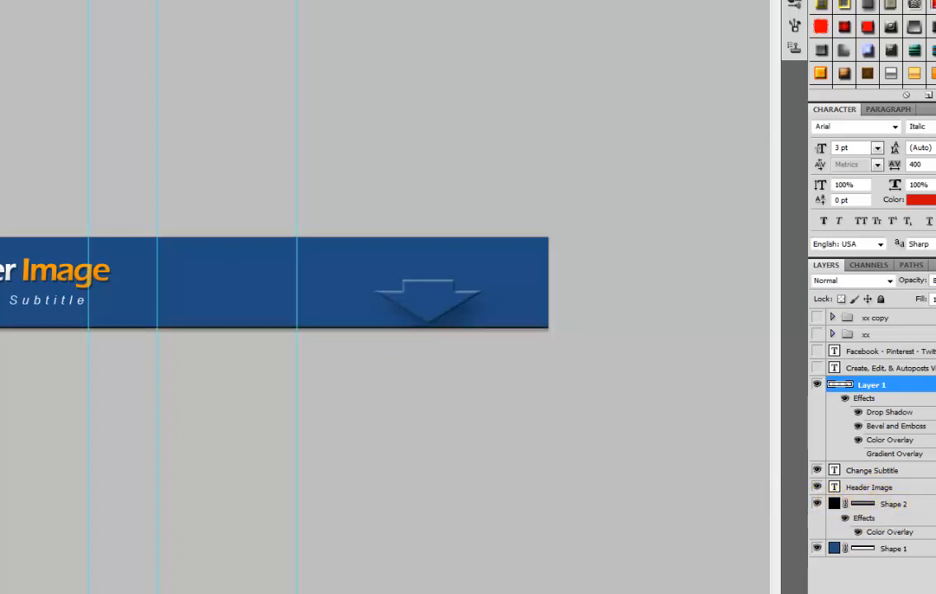
double_click(834, 504)
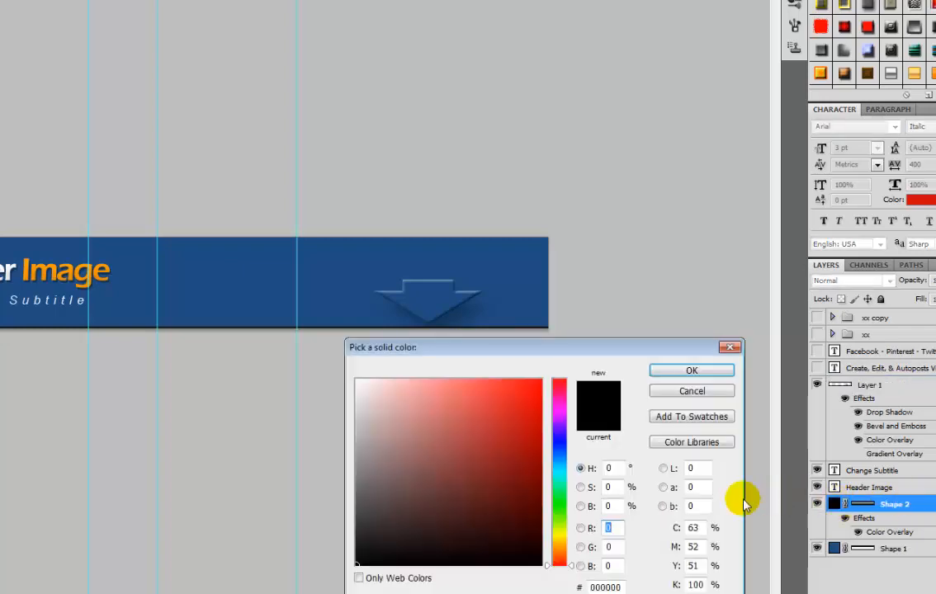
mouse_move(356, 565)
mouse_down()
mouse_move(546, 382)
mouse_move(455, 480)
mouse_move(356, 566)
mouse_up()
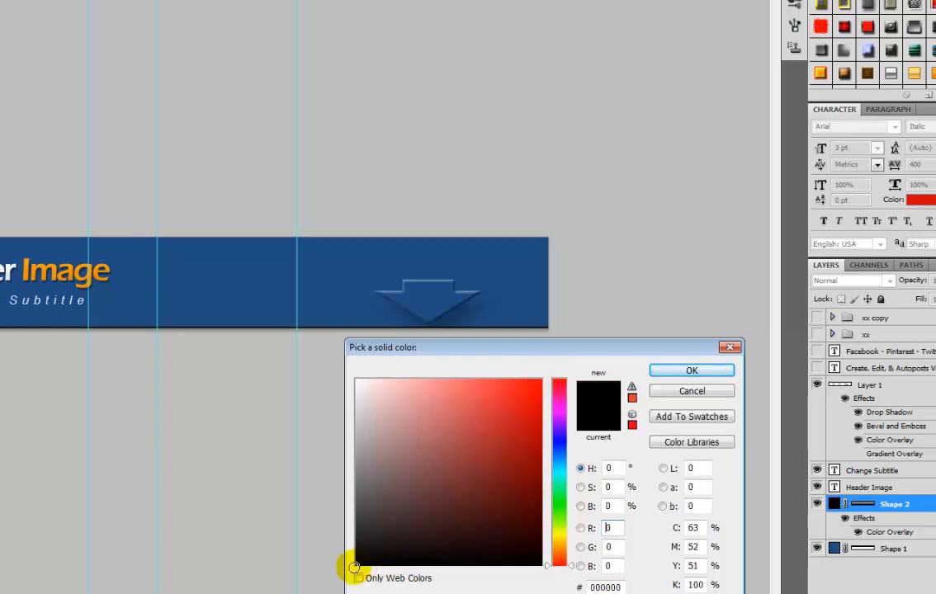
click(691, 393)
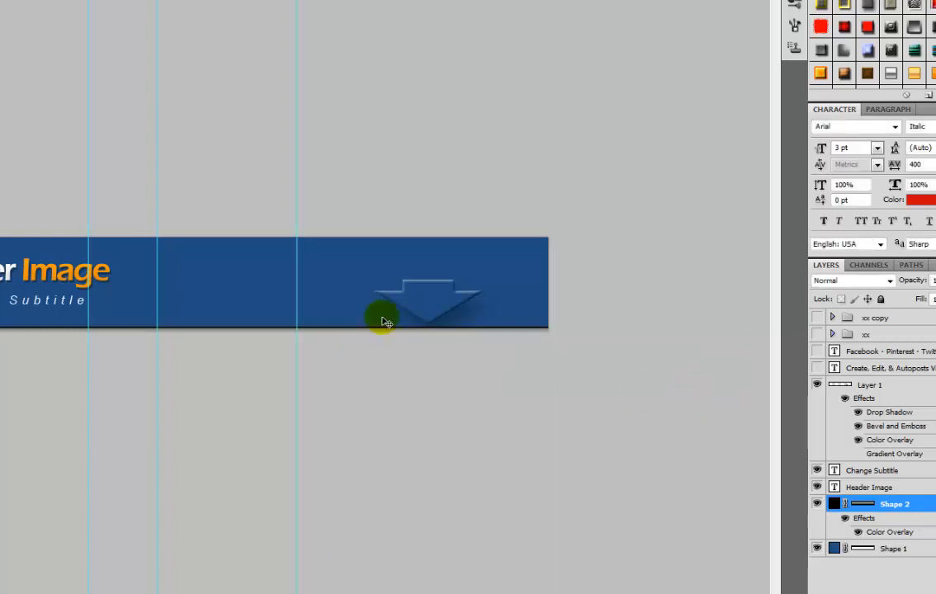
- Try stretching the black bar along the header's bottom edge with Free Transform, to 425% and then 133.33% height
key(Tab)
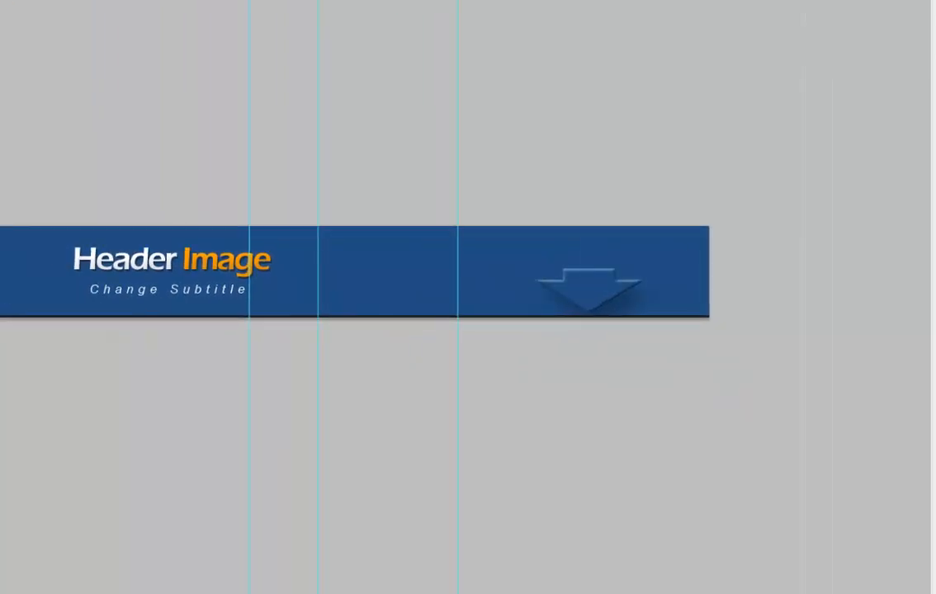
key(Tab)
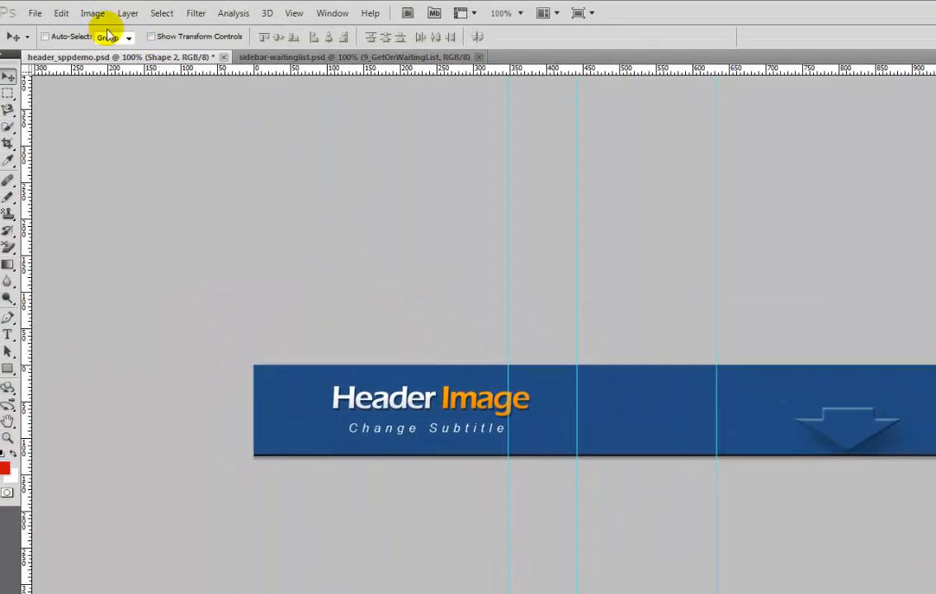
click(61, 14)
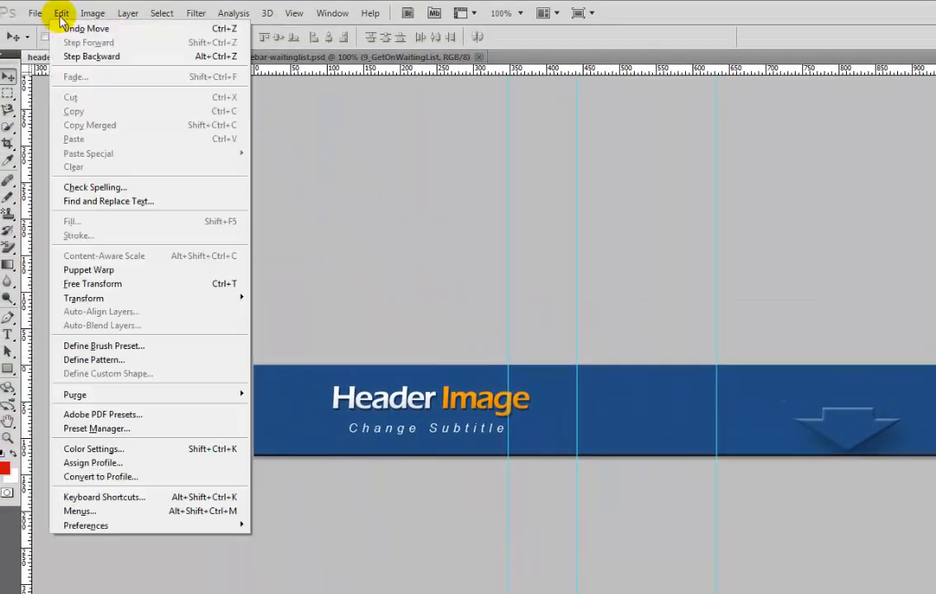
click(78, 283)
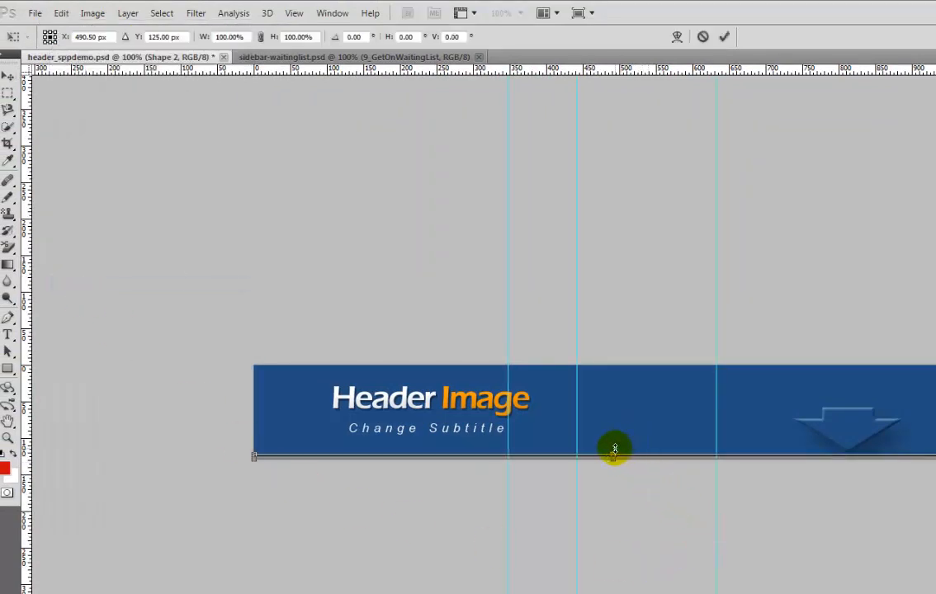
drag(613, 453, 612, 446)
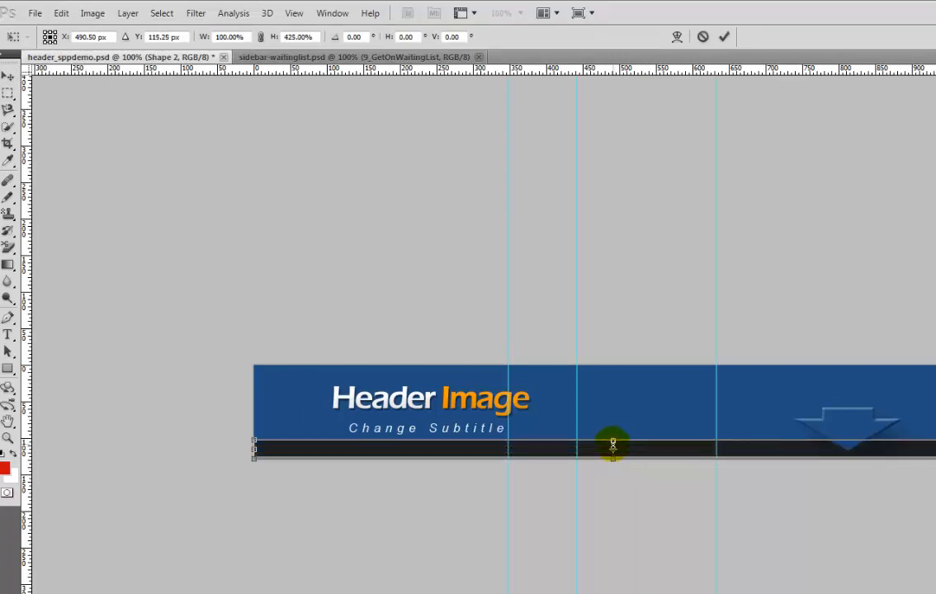
drag(612, 444, 609, 451)
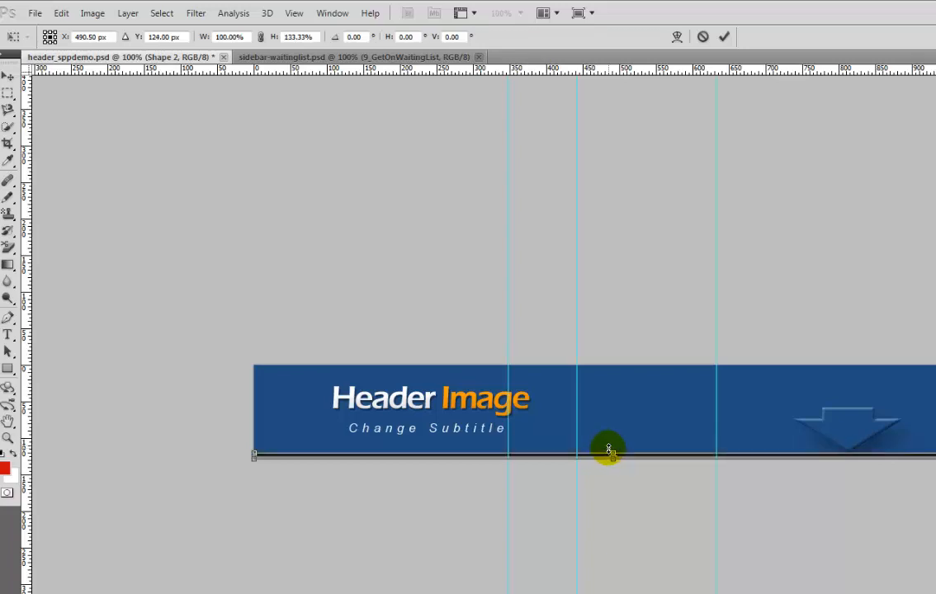
click(703, 37)
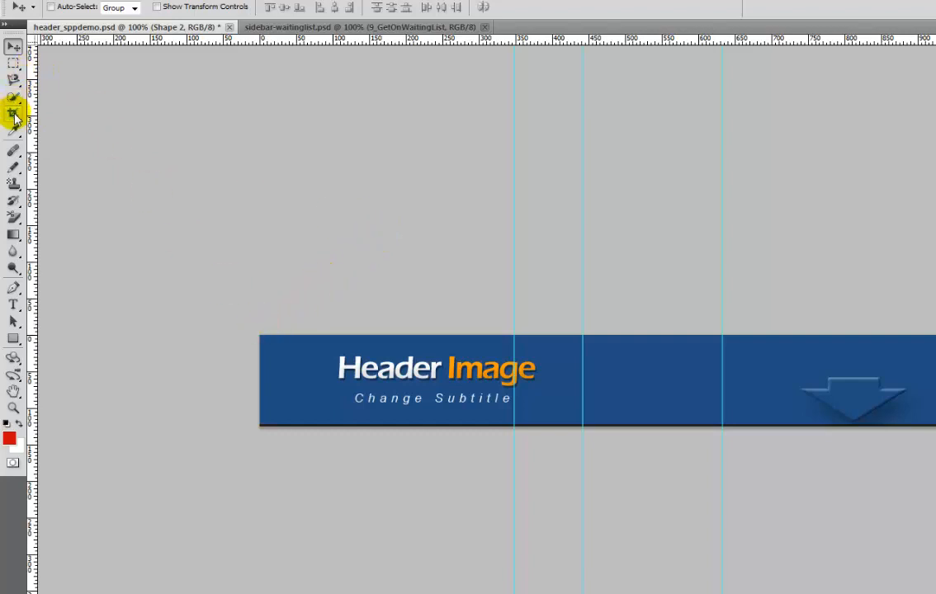
- Crop the document to a narrow full-height strip about 10 px wide at the header's left edge
click(13, 115)
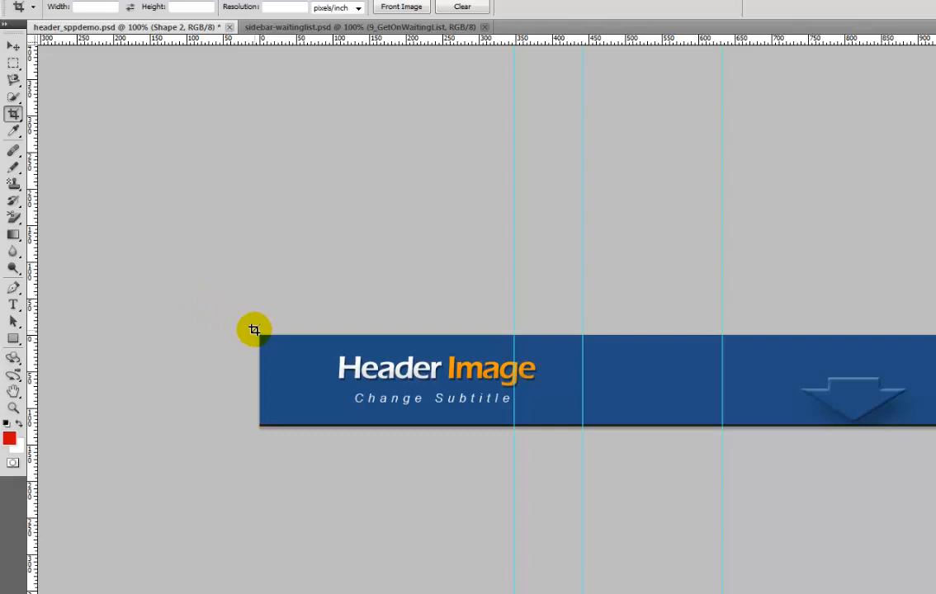
drag(259, 336, 265, 426)
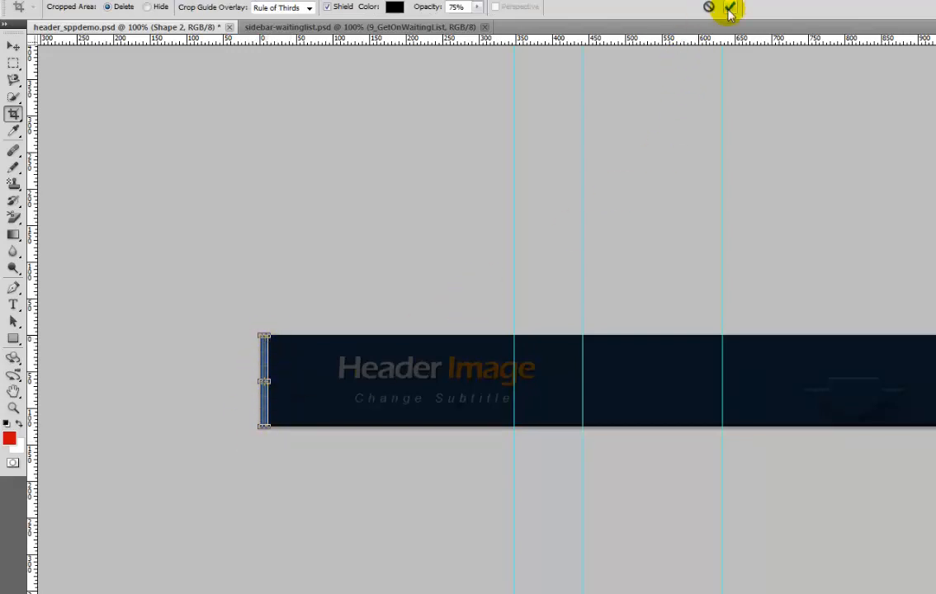
click(729, 10)
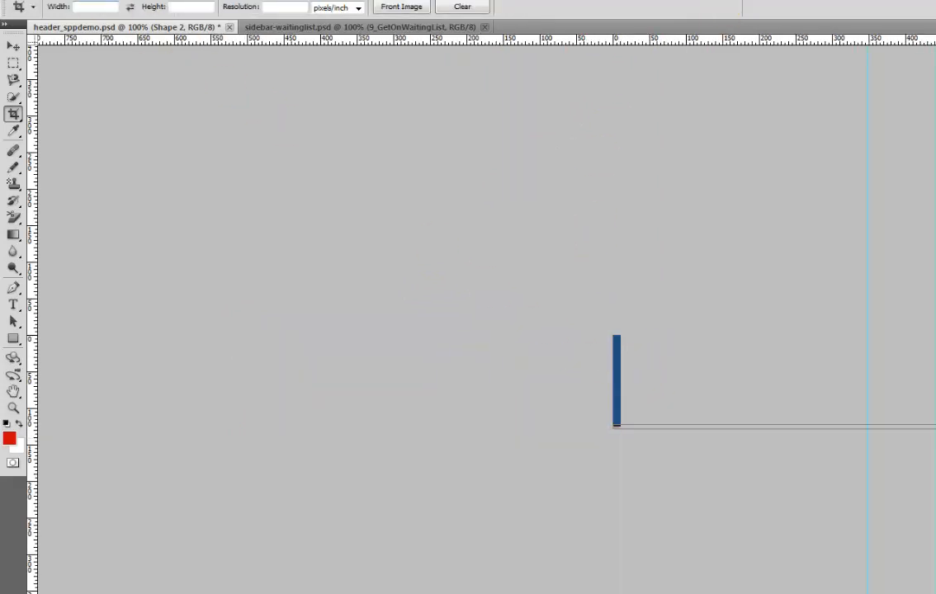
- Try saving the cropped strip as a PNG file named header_bk in the Downloads folder
click(42, 0)
click(80, 207)
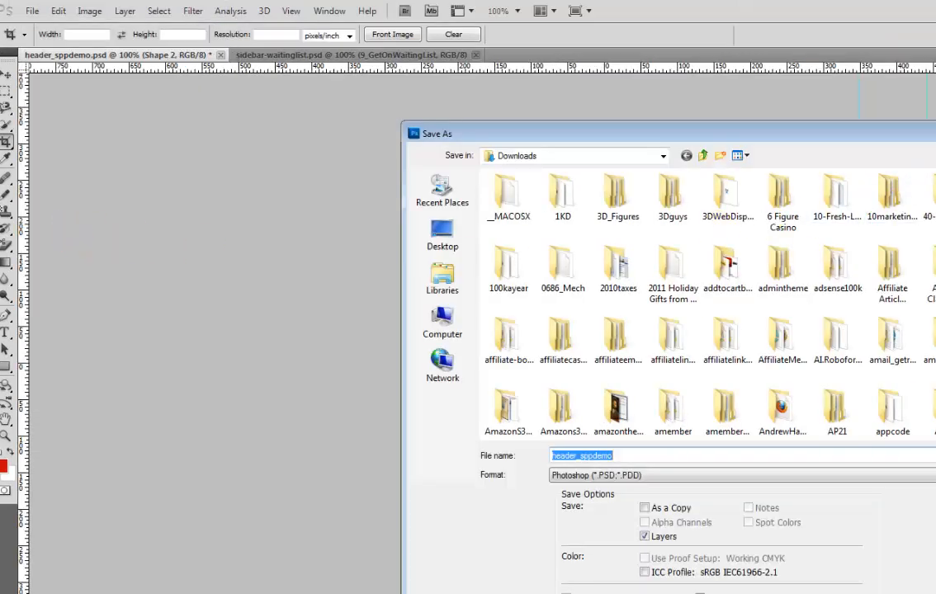
drag(822, 134, 612, 74)
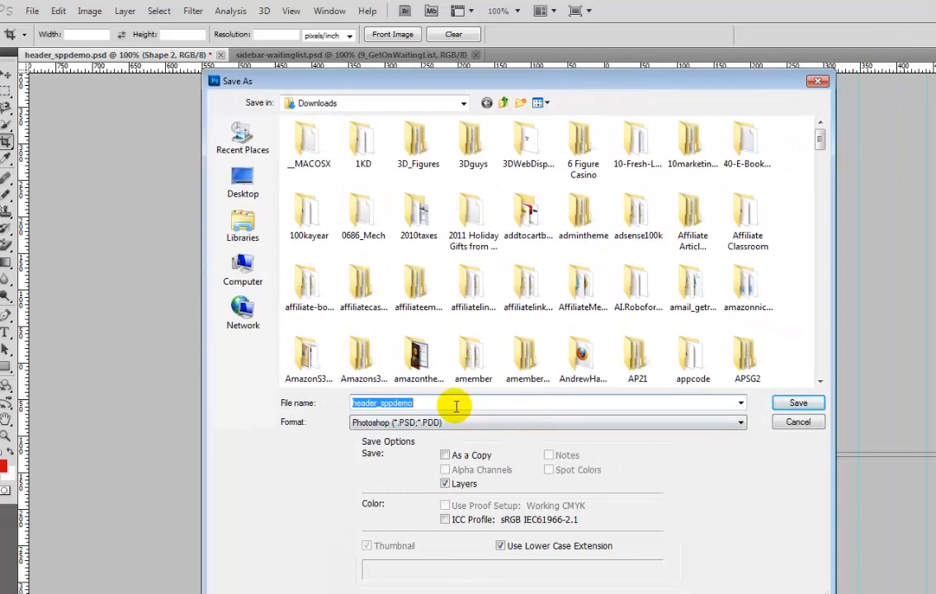
text(header_bk)
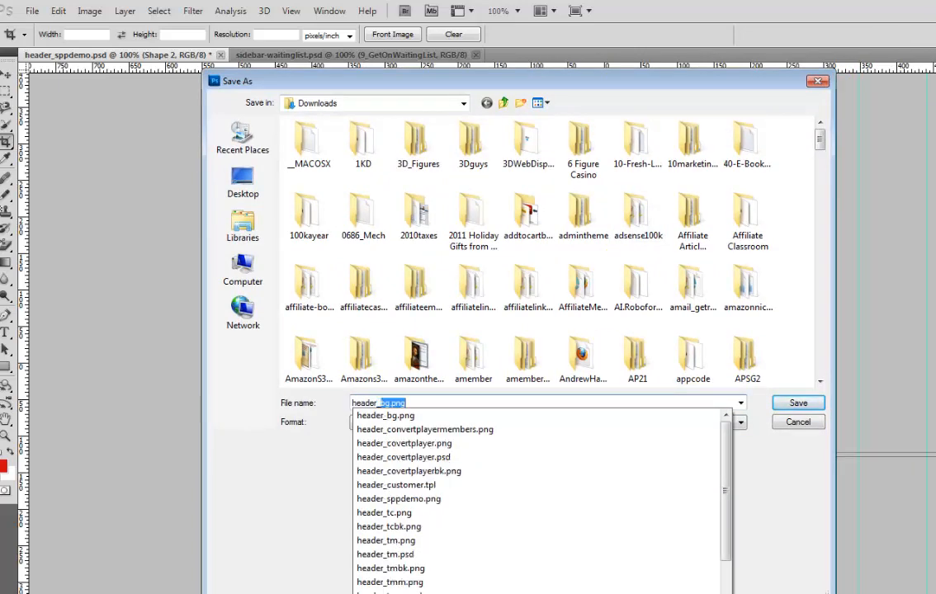
click(452, 421)
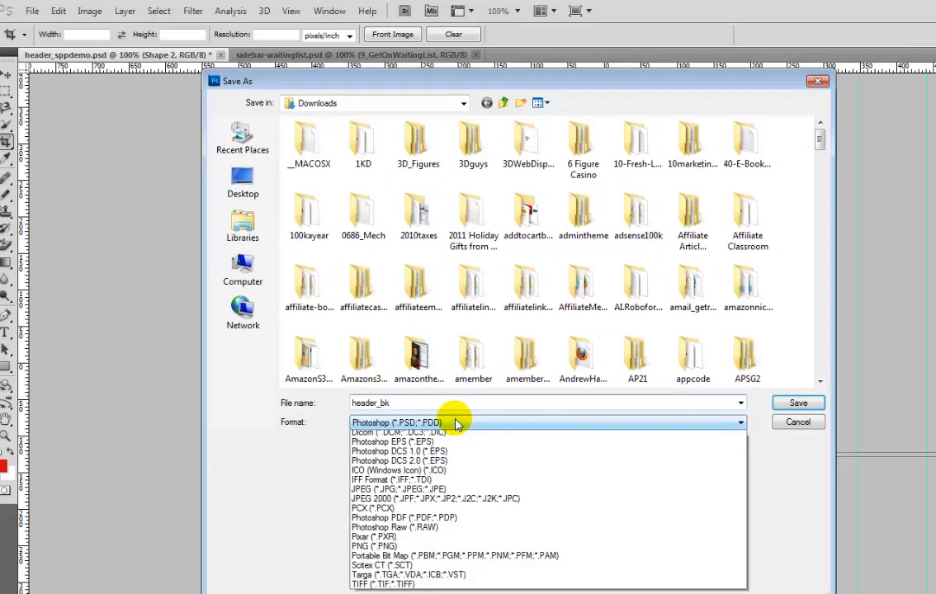
click(443, 591)
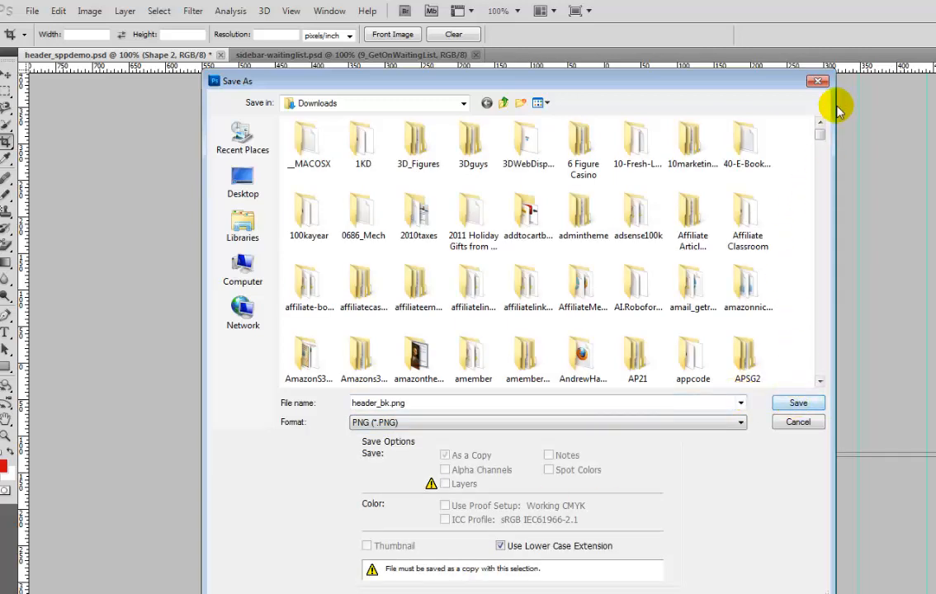
click(818, 81)
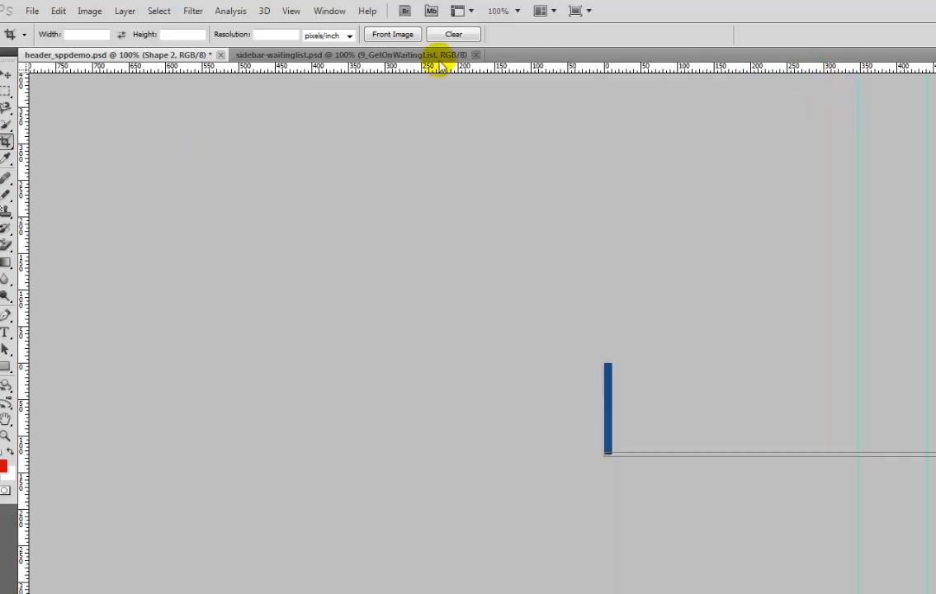
- Undo the crop to bring back the full header and try saving it as header.png in PNG format
click(58, 10)
click(60, 28)
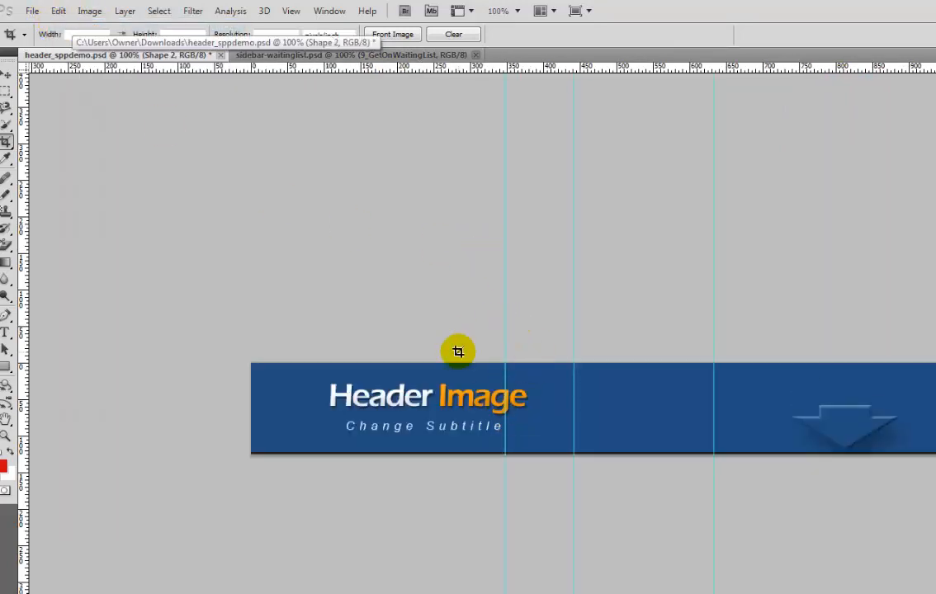
click(32, 11)
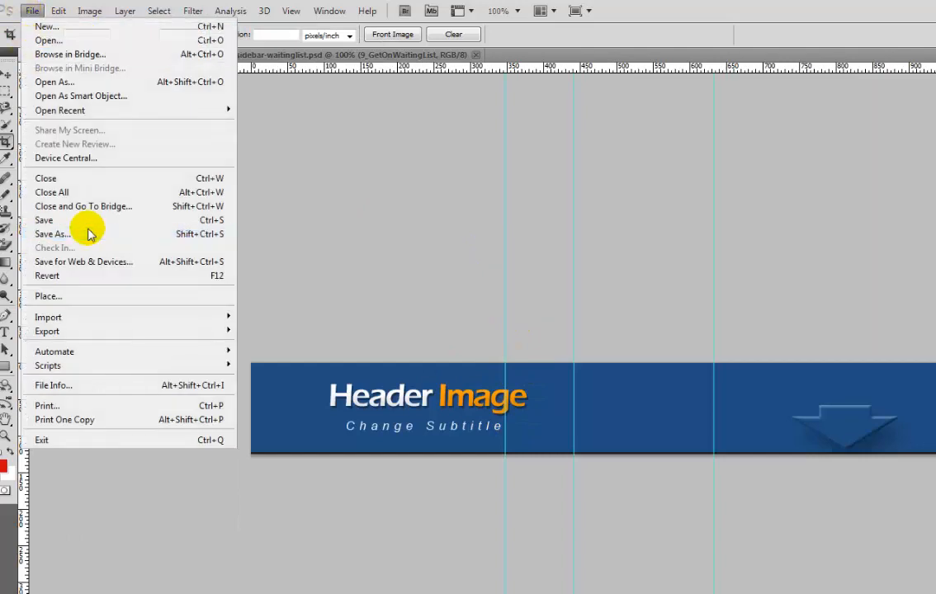
click(90, 234)
drag(428, 403, 382, 405)
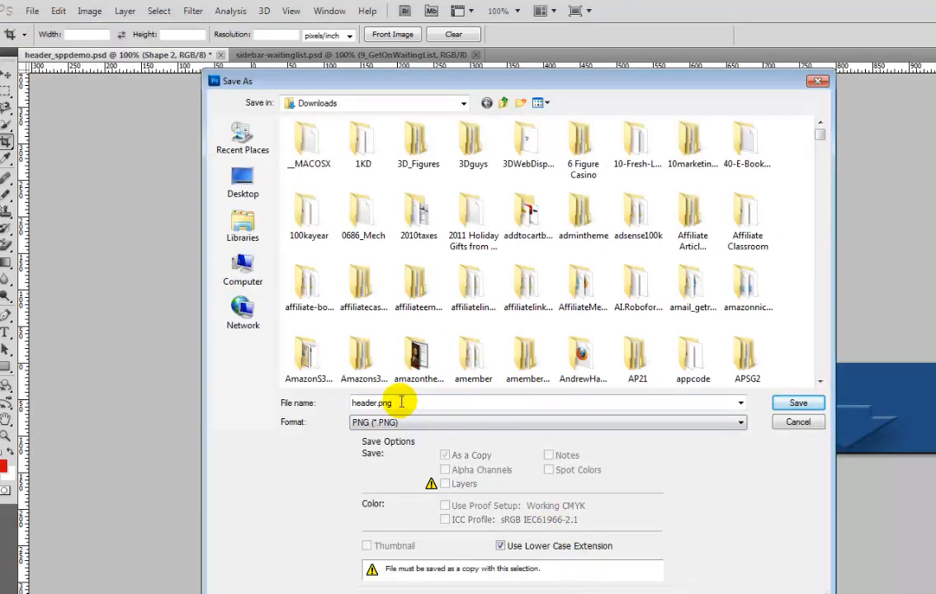
click(794, 425)
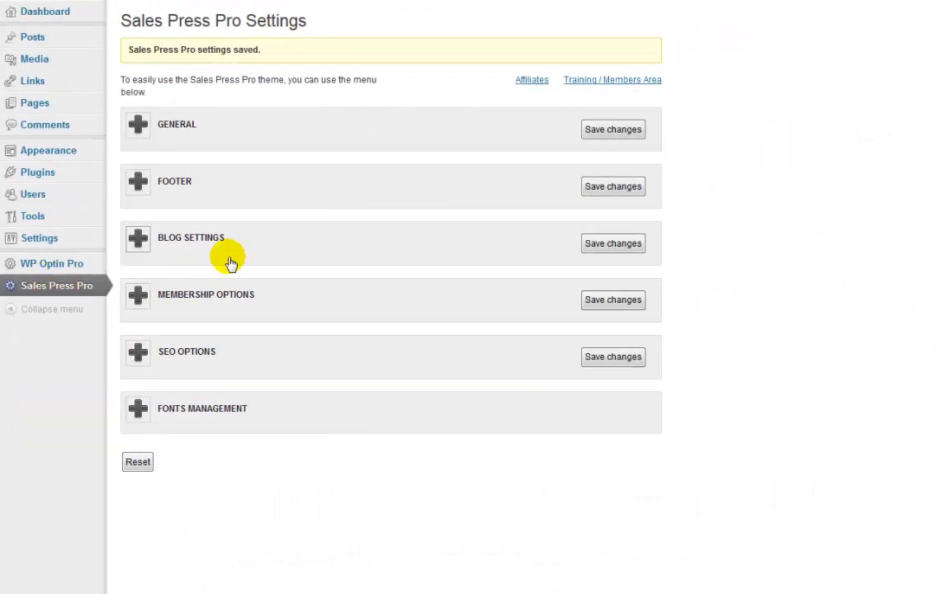
- In the WordPress Sales Press Pro General settings, choose the uploaded blue image as the header background and view the uploaded header images
click(137, 126)
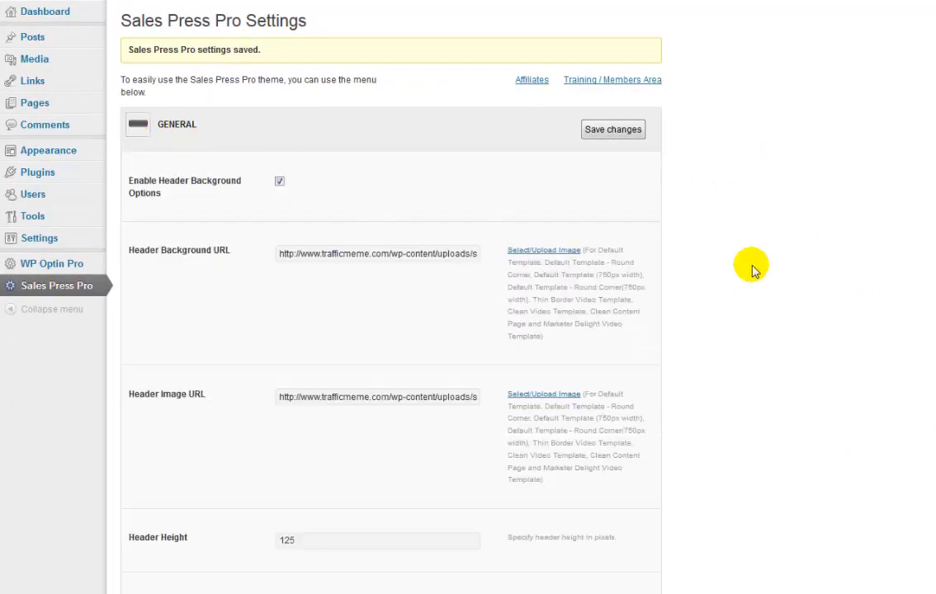
click(280, 181)
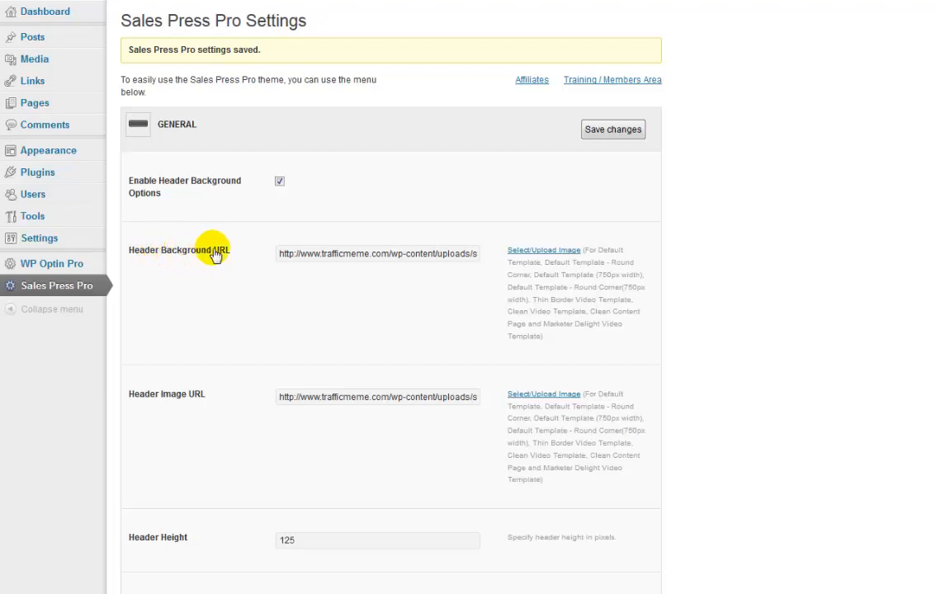
click(542, 251)
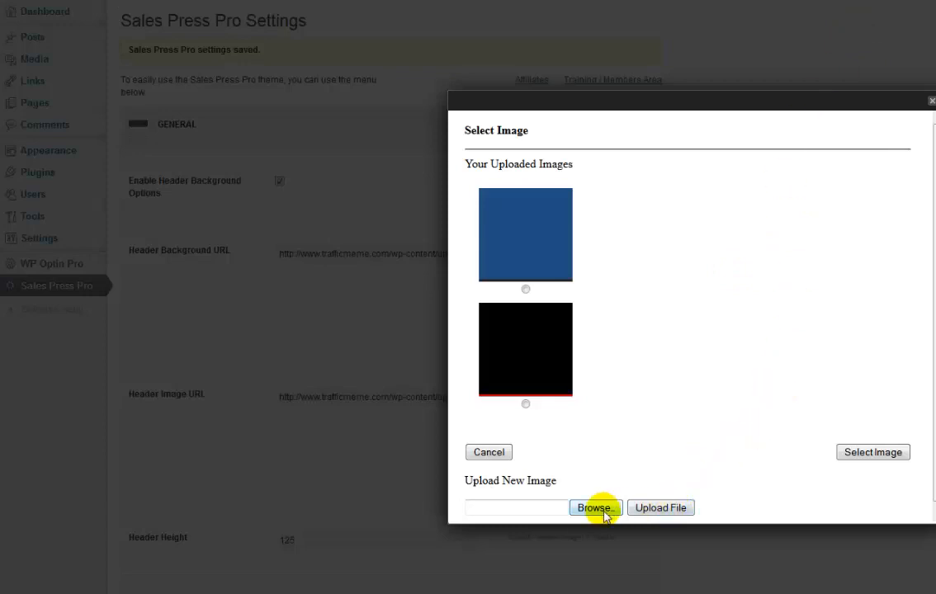
click(598, 509)
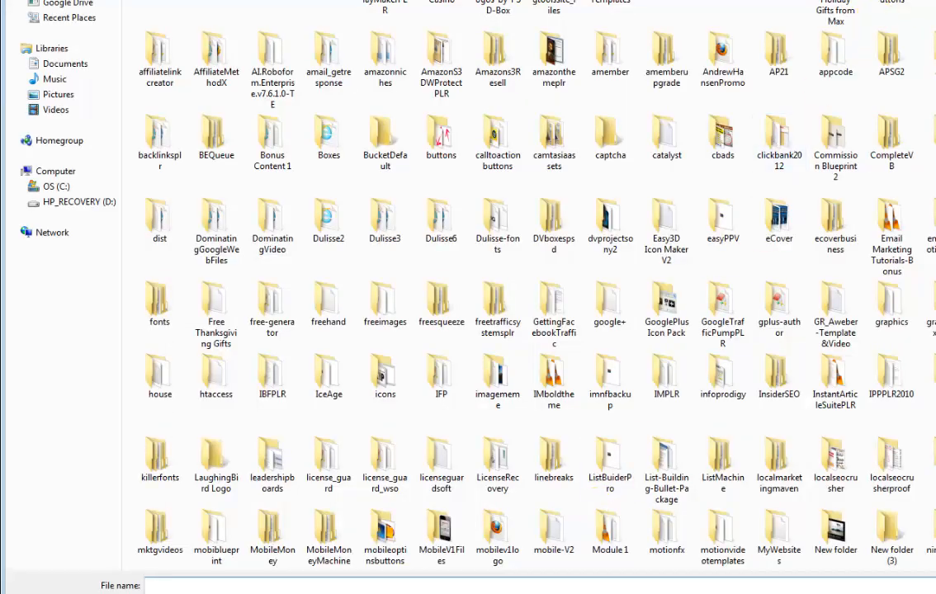
key(Escape)
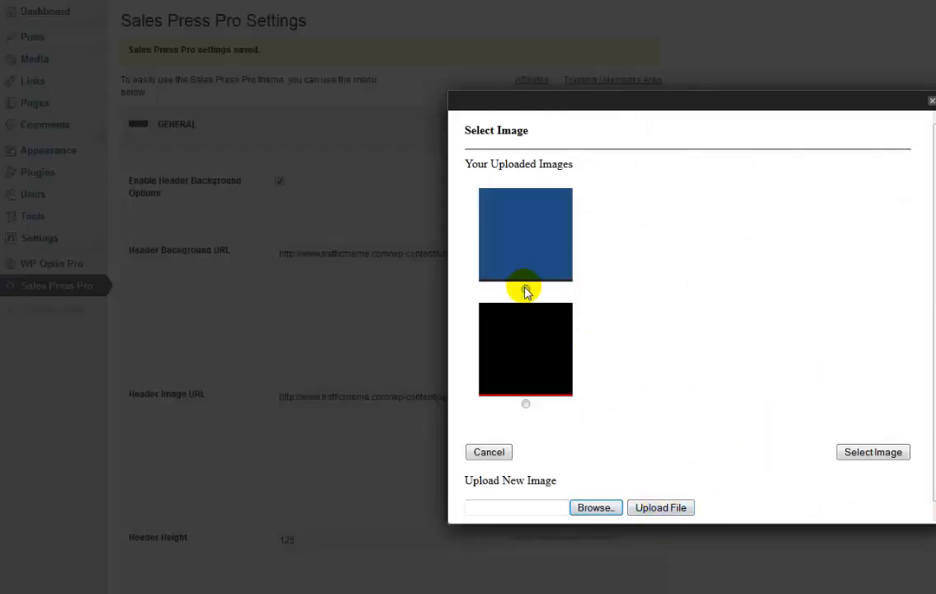
click(526, 289)
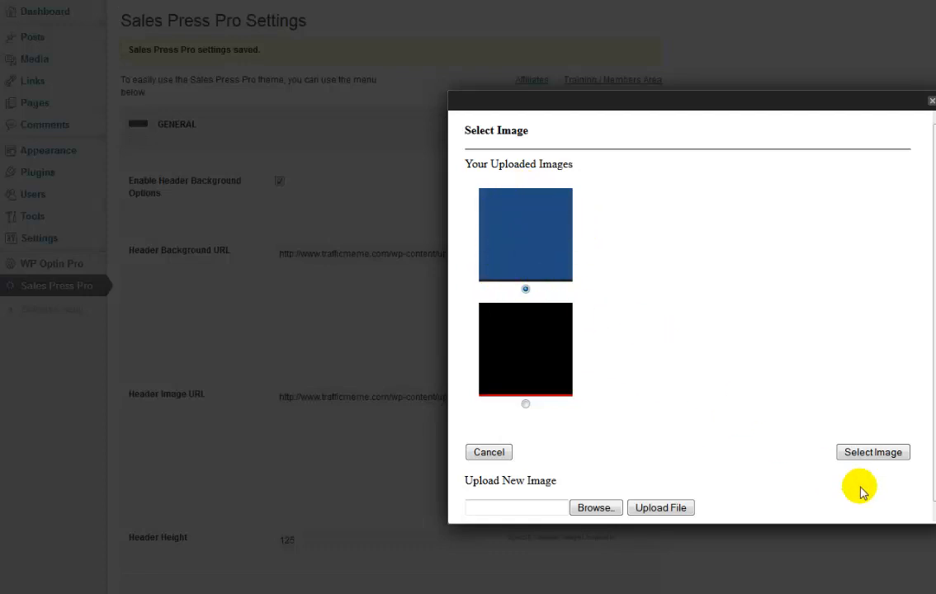
click(875, 453)
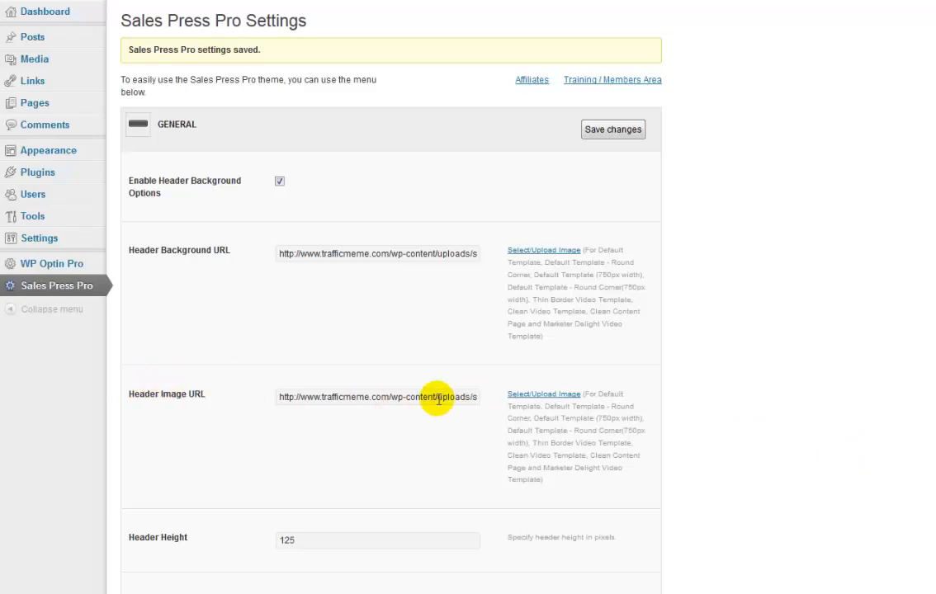
click(524, 396)
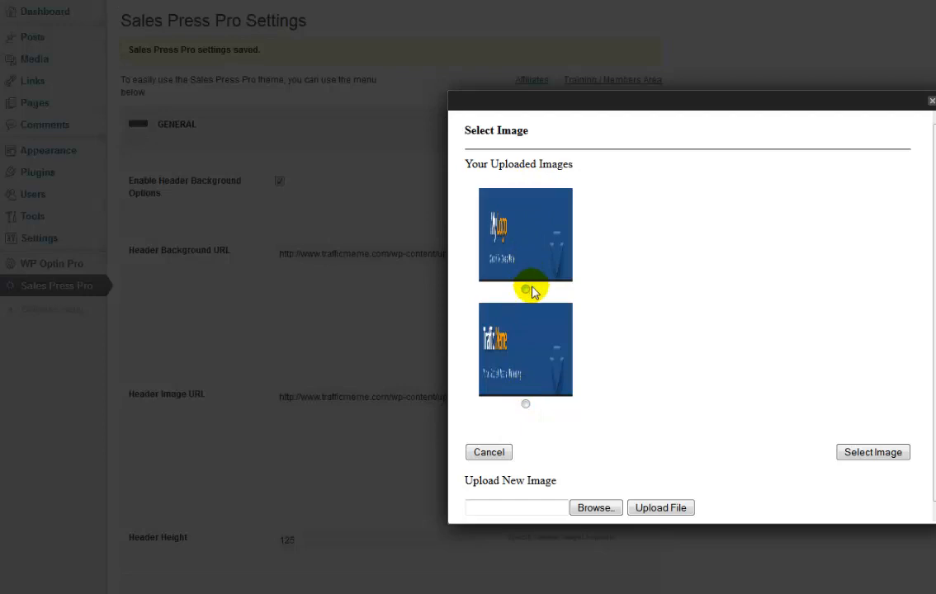
click(931, 102)
- Set the header height to 125 pixels and save the General settings
click(315, 538)
drag(313, 540, 256, 542)
text(125)
scroll(811, 456, down, 2)
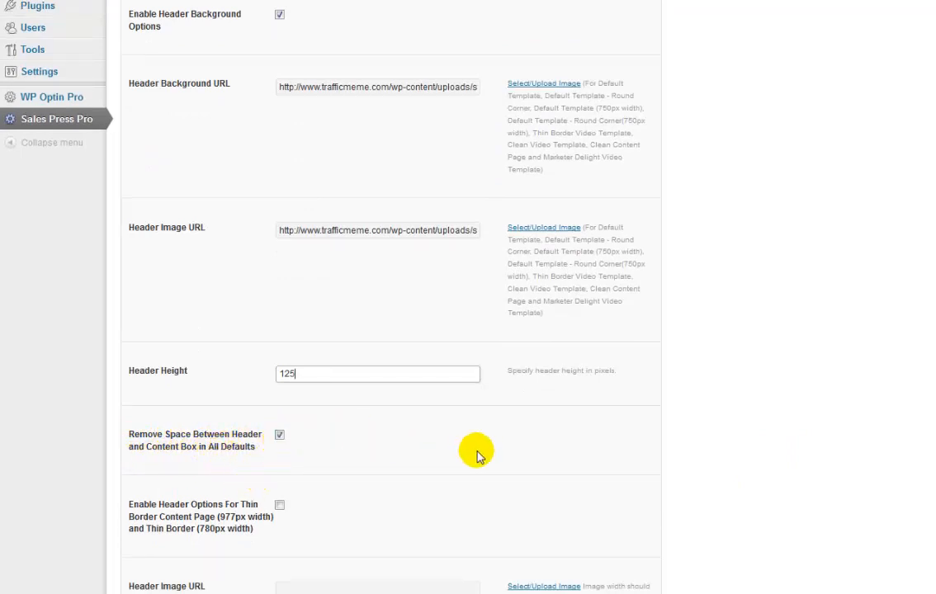
scroll(477, 454, up, 2)
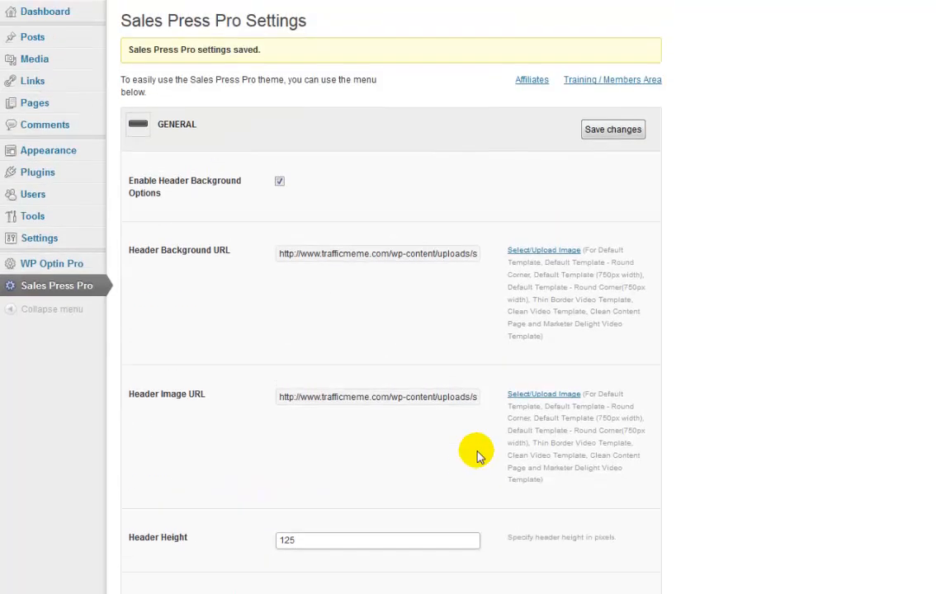
click(614, 132)
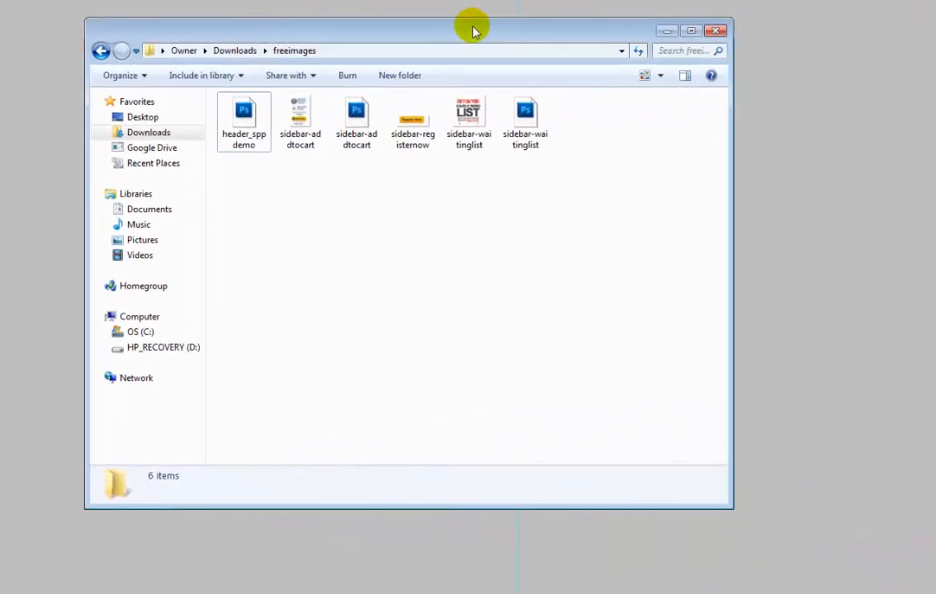
- Switch to the freeimages folder and look over the sidebar-addtocart and sidebar-waitinglist graphics files
drag(473, 31, 475, 63)
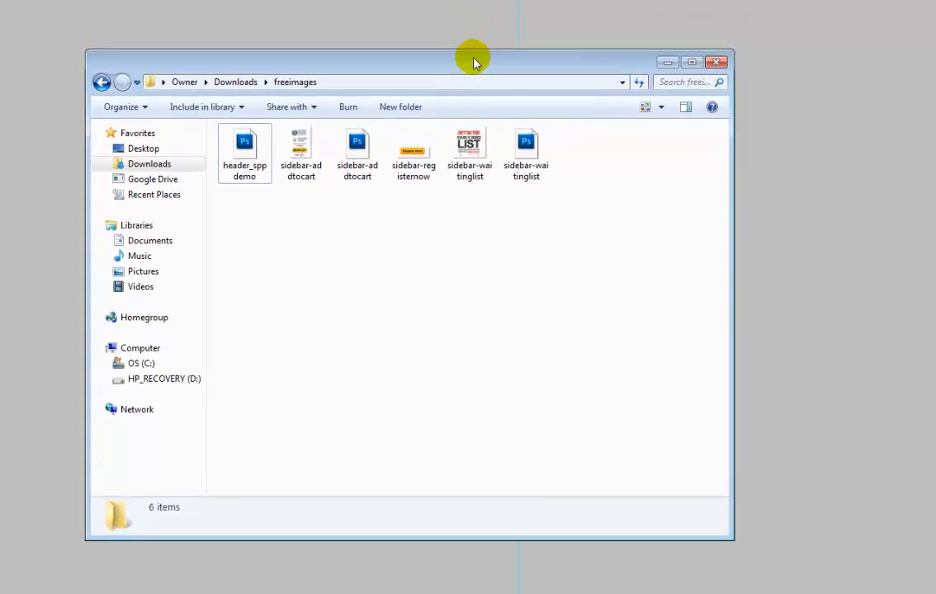
click(305, 147)
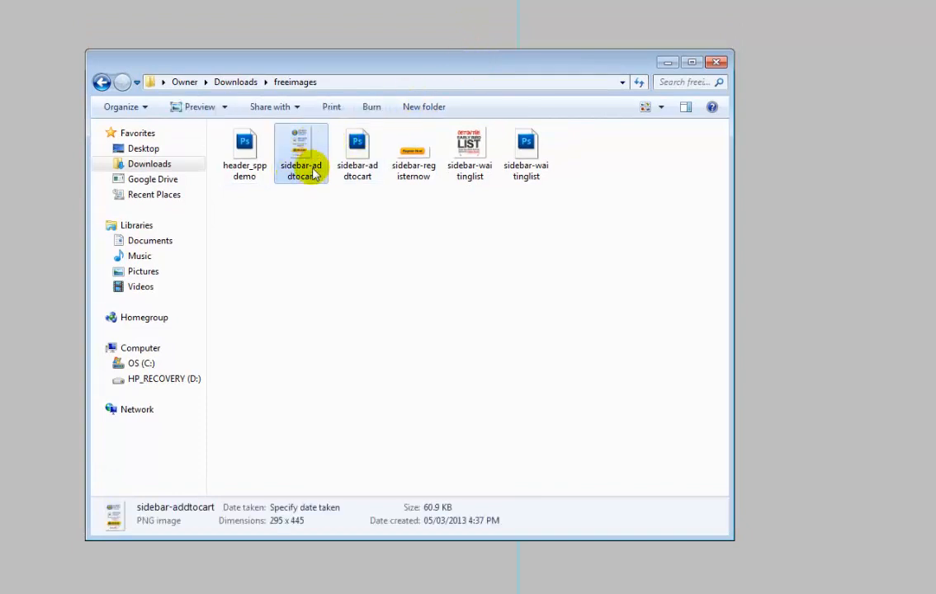
click(470, 146)
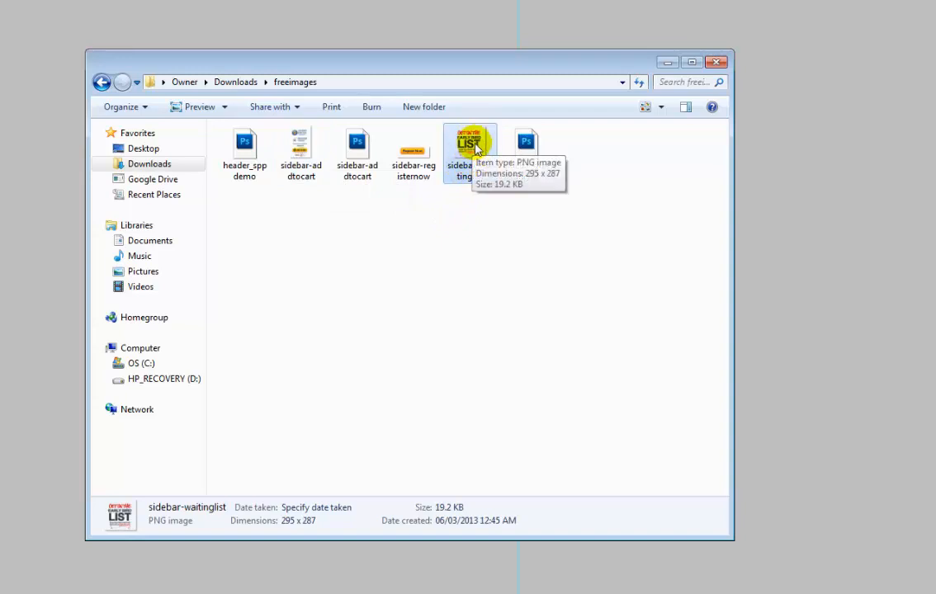
click(357, 154)
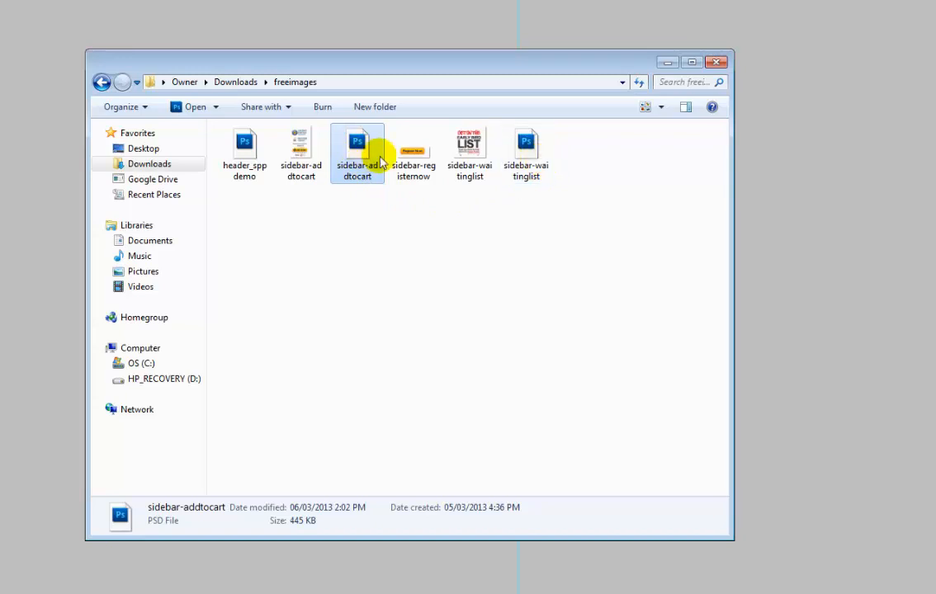
click(665, 64)
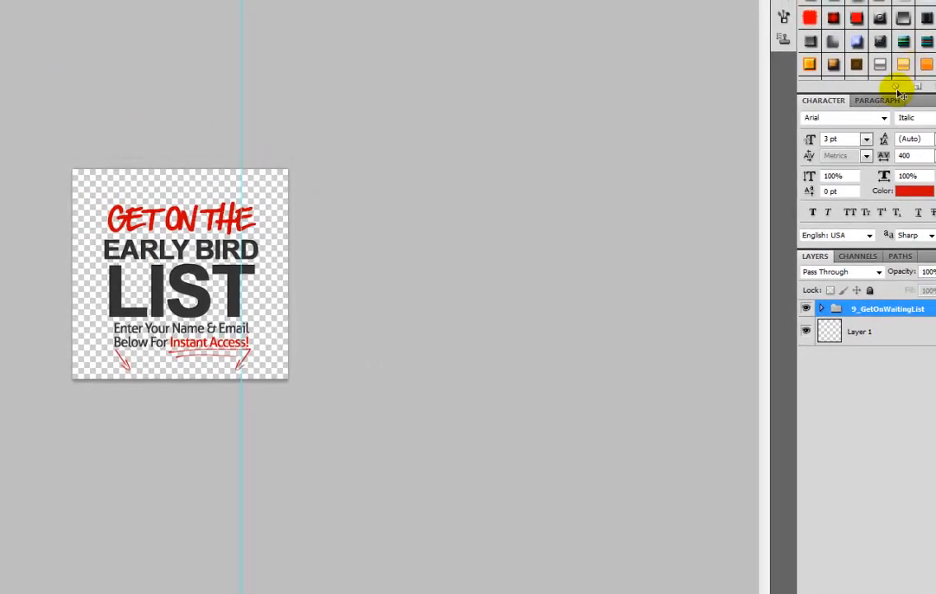
- Expand the 9_GetOnWaitingList group in the waiting list graphic and try changing its Early Bird text to MAILING
click(821, 310)
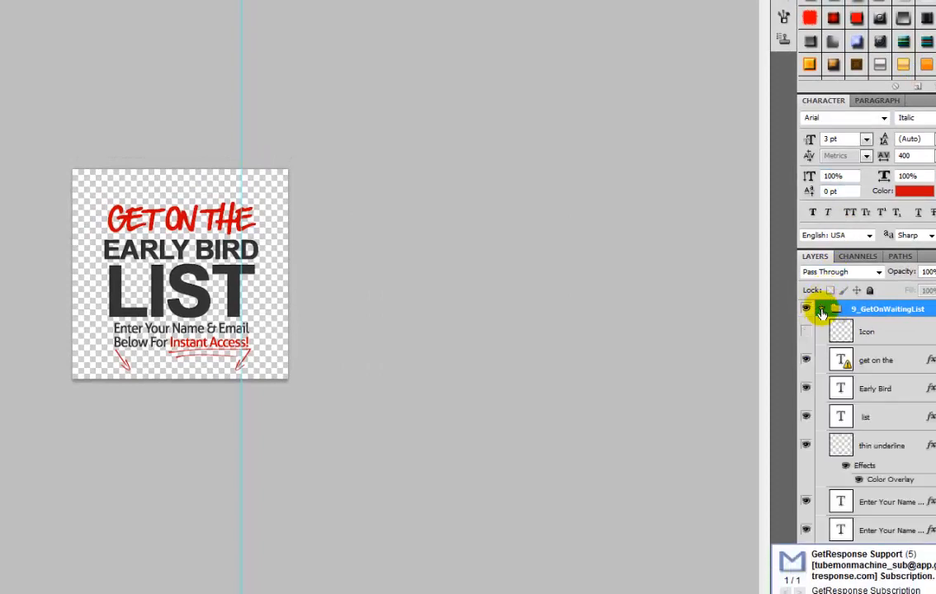
scroll(867, 421, down, 1)
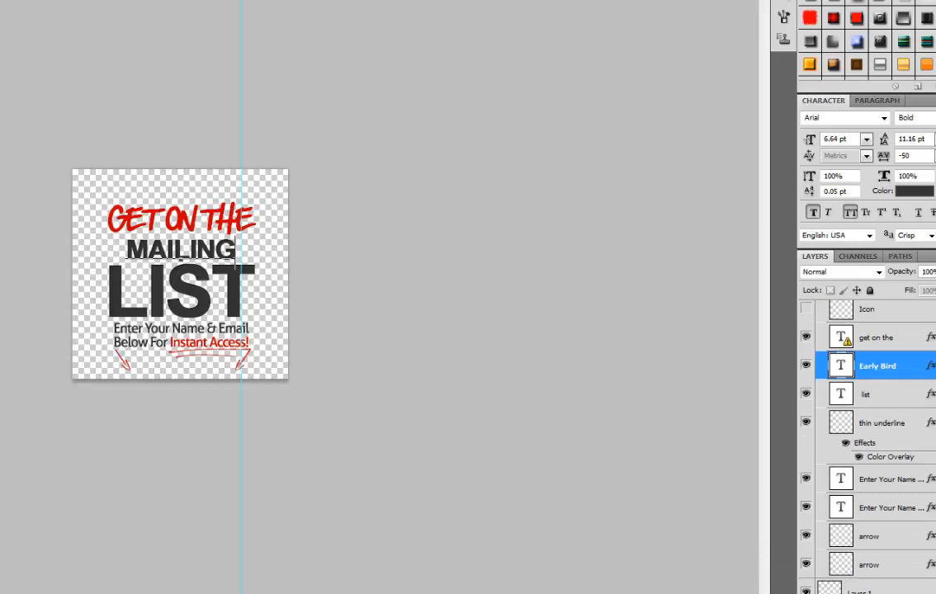
key(Escape)
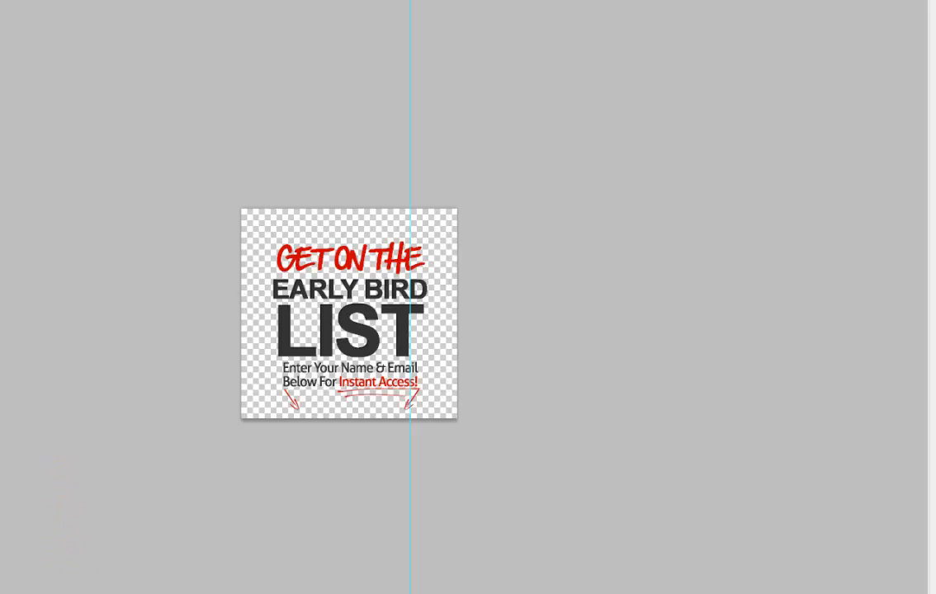
- Open sidebar-addtocart.psd in a floating window, select Layer 5, and move the window higher in the workspace
click(82, 590)
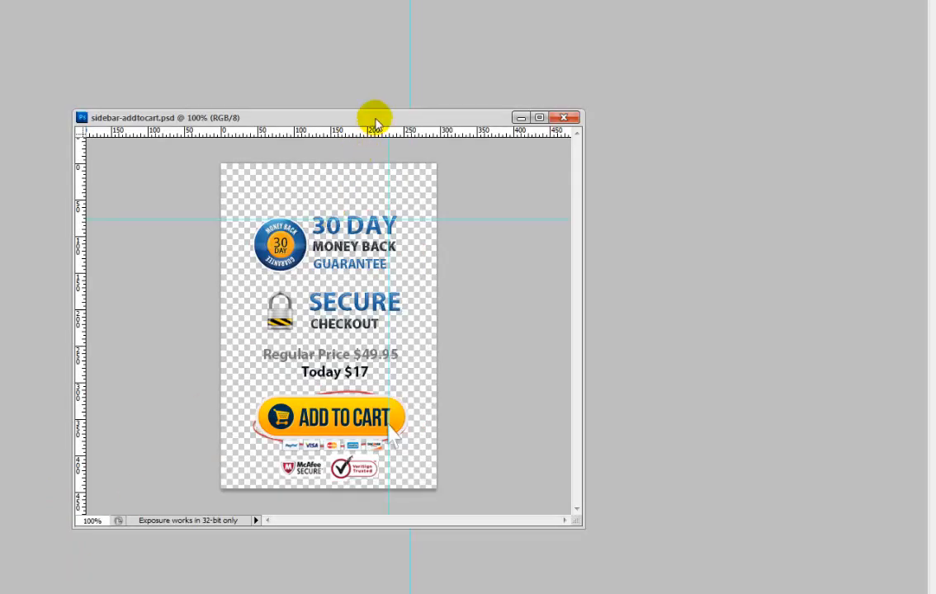
drag(376, 122, 385, 120)
click(935, 413)
click(935, 404)
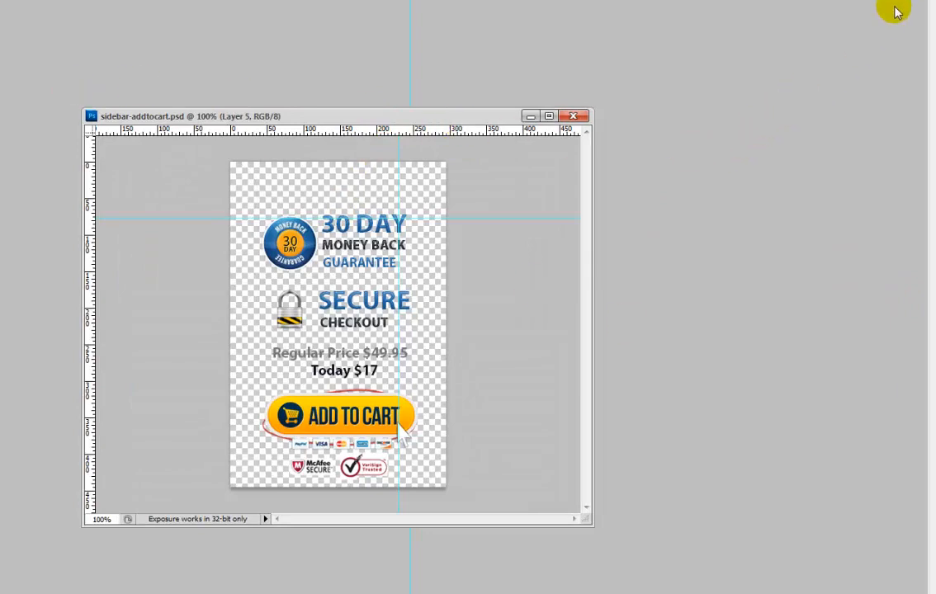
drag(395, 117, 359, 56)
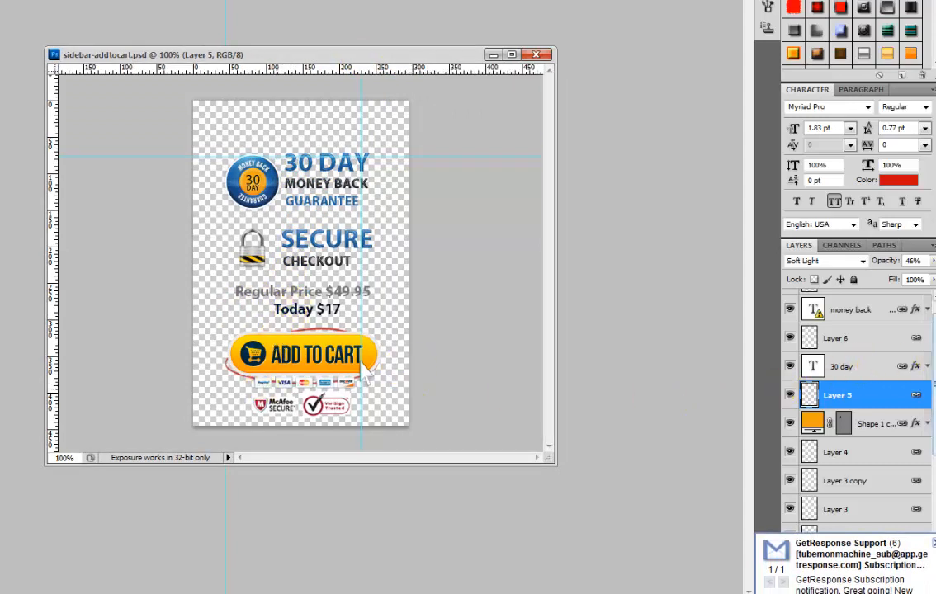
- Edit the price text layer of the add-to-cart graphic so today's price reads $87
scroll(858, 396, down, 5)
scroll(921, 502, down, 4)
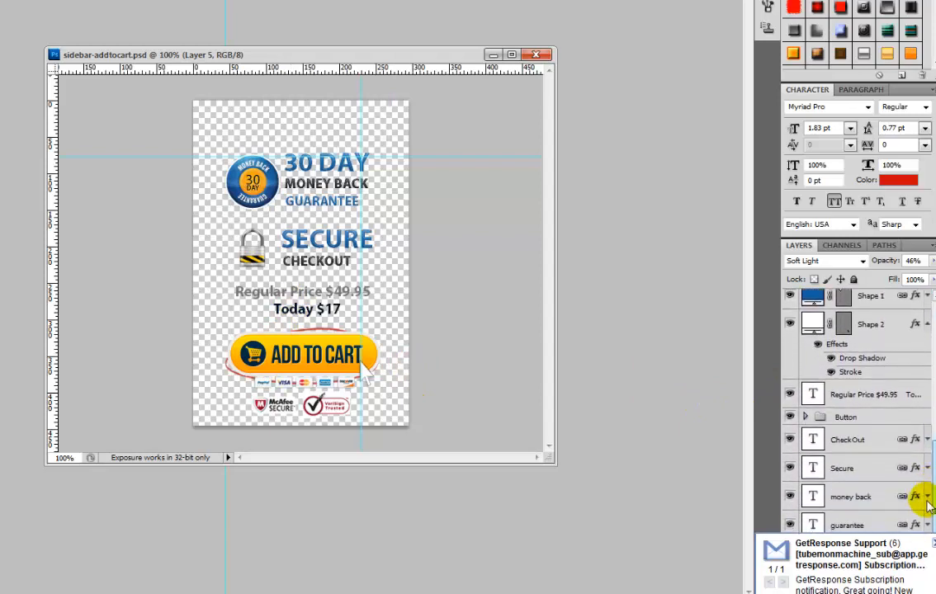
double_click(813, 395)
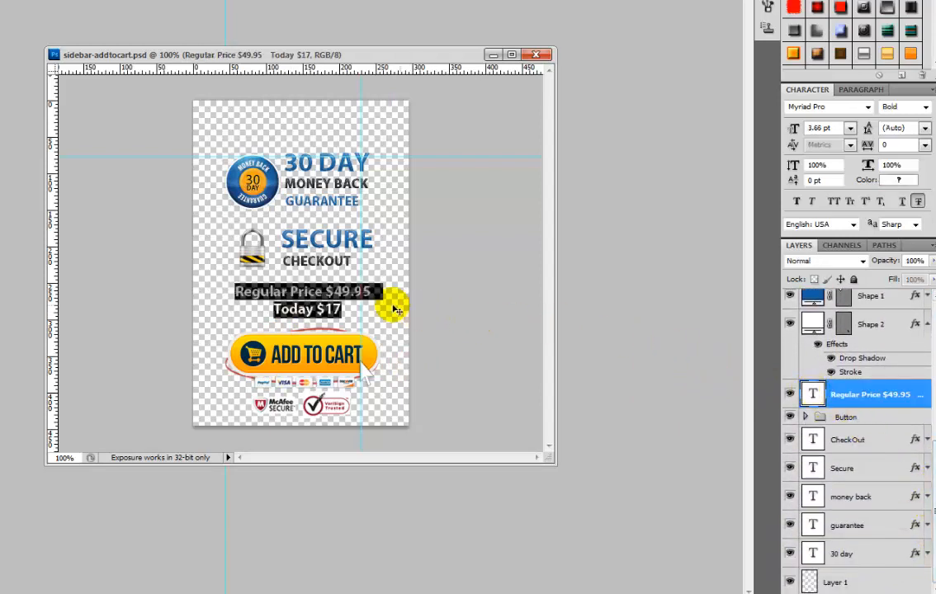
click(339, 309)
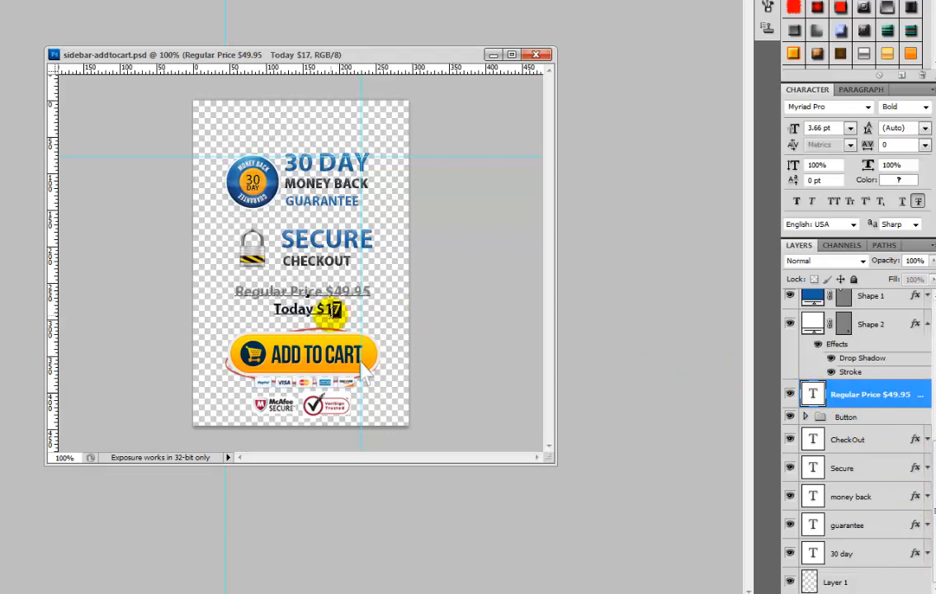
text(8)
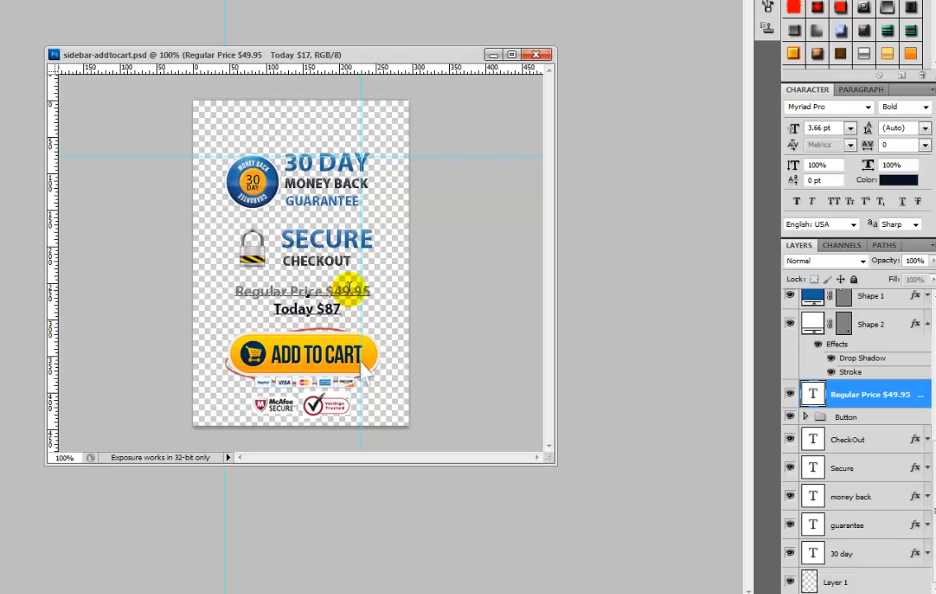
- Change the regular price in the same text layer to $127, dropping the cents, and commit the text edit
drag(349, 291, 335, 290)
text(127)
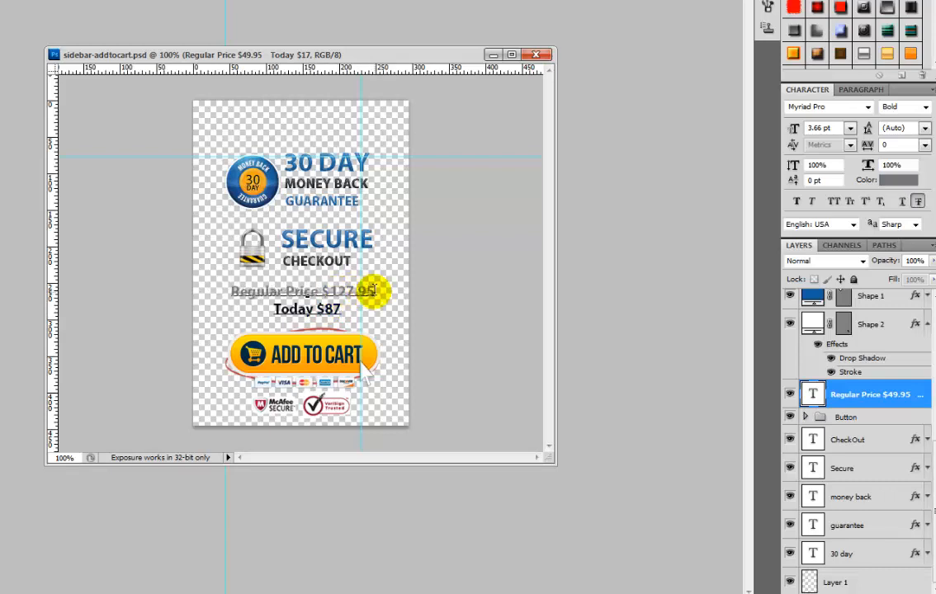
drag(373, 291, 356, 292)
key(BackSpace)
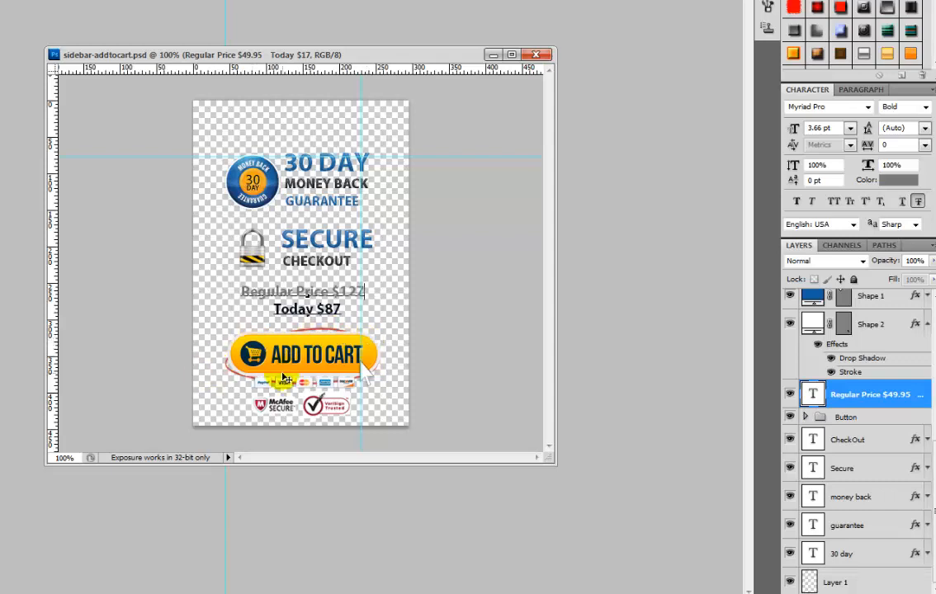
click(805, 418)
- Expand the Button layer group and switch its Seals group off and back on
click(806, 417)
click(805, 417)
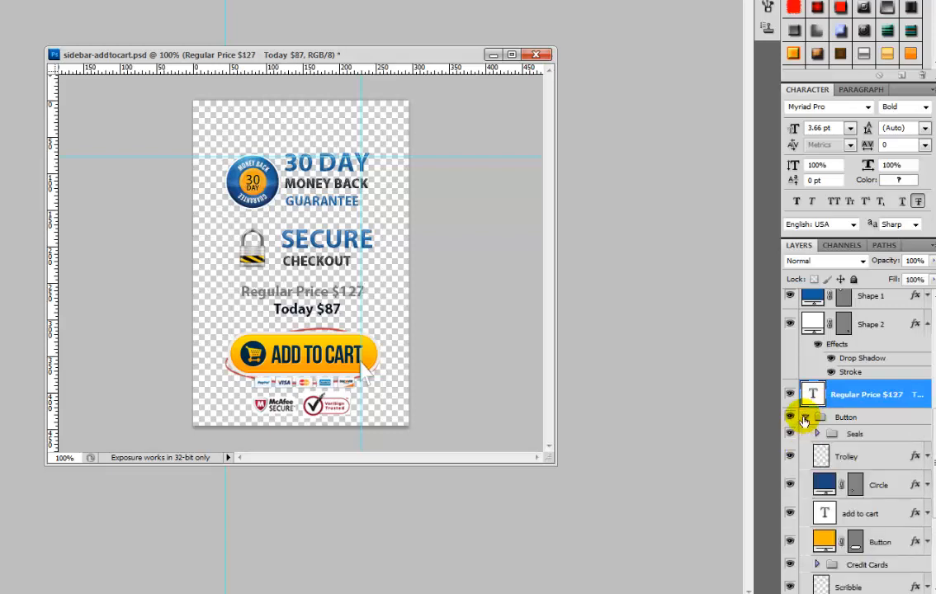
scroll(925, 390, down, 2)
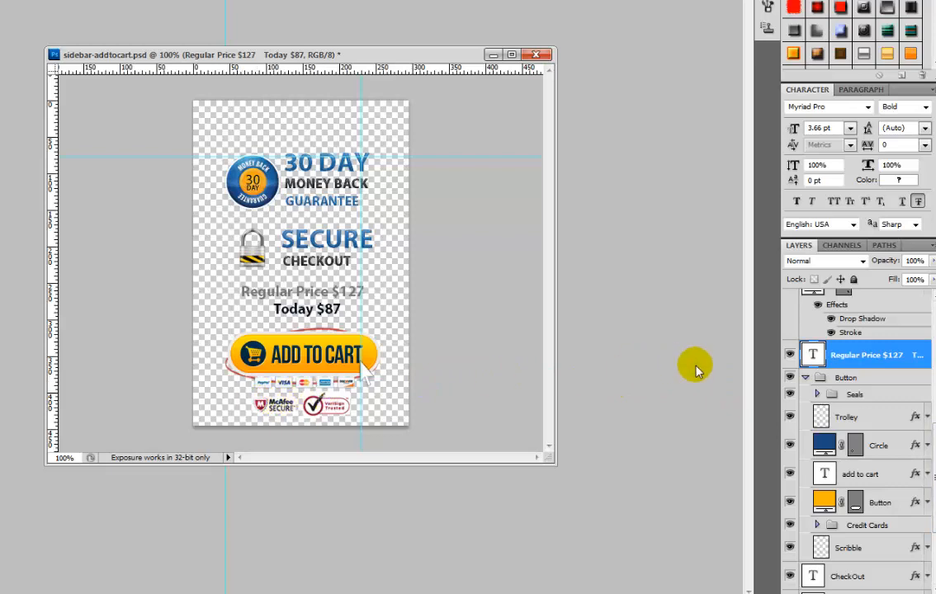
click(790, 396)
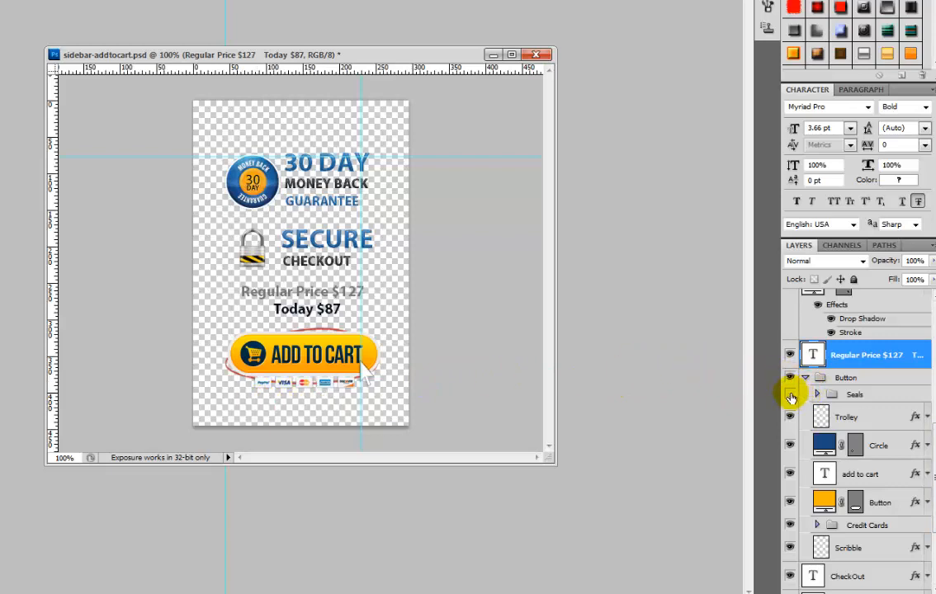
click(790, 395)
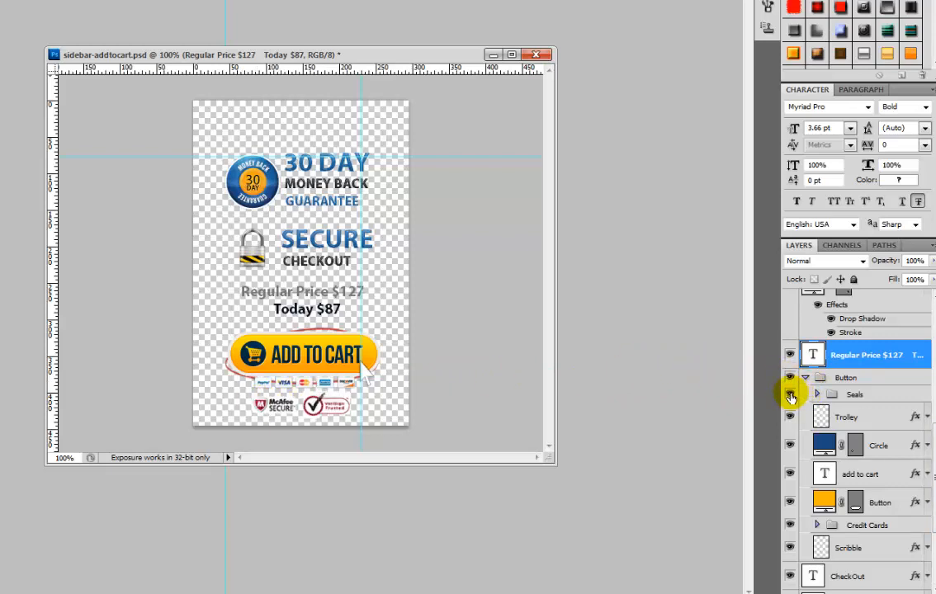
click(789, 395)
click(790, 395)
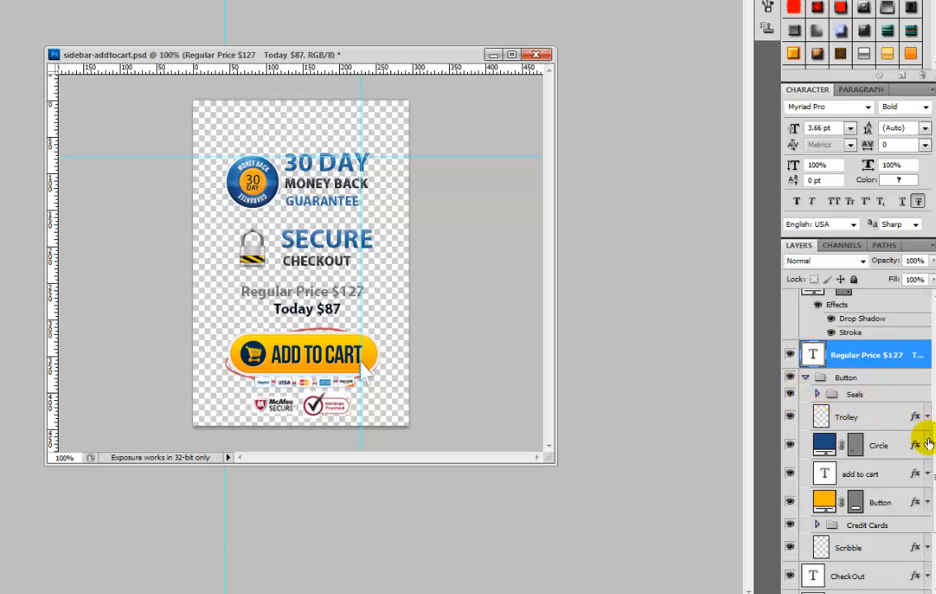
- Temporarily hide the Credit Cards group and the orange Button shape, and restore both to visible
scroll(920, 437, down, 1)
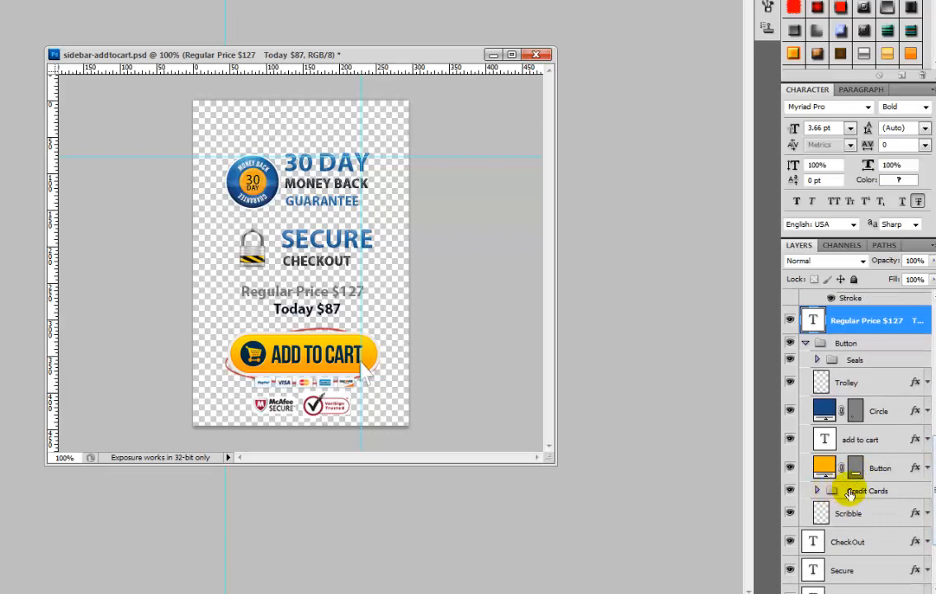
click(789, 492)
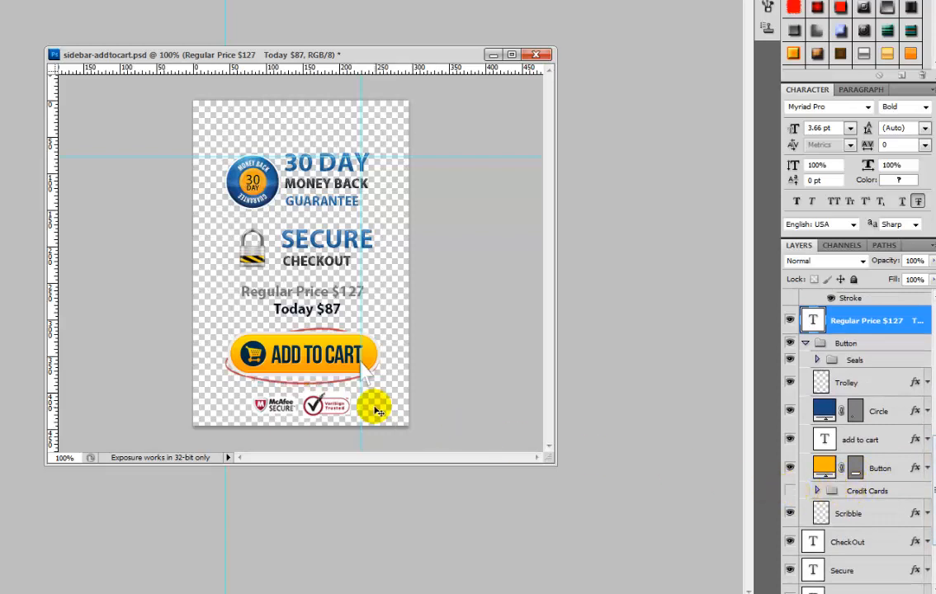
click(790, 469)
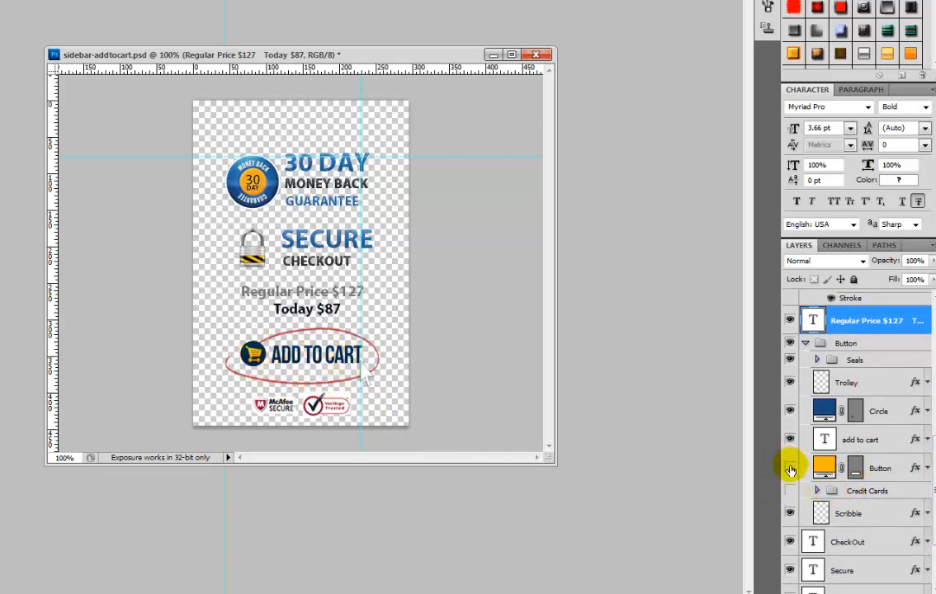
click(790, 469)
click(790, 492)
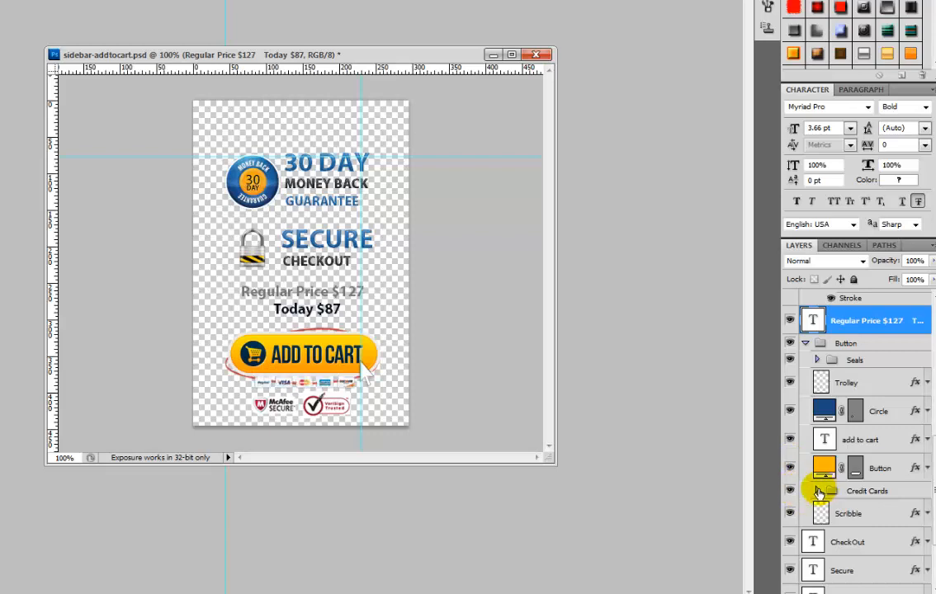
- Expand the Credit Cards group, hide and restore its Discover and AMEX layers, and collapse the group
click(817, 491)
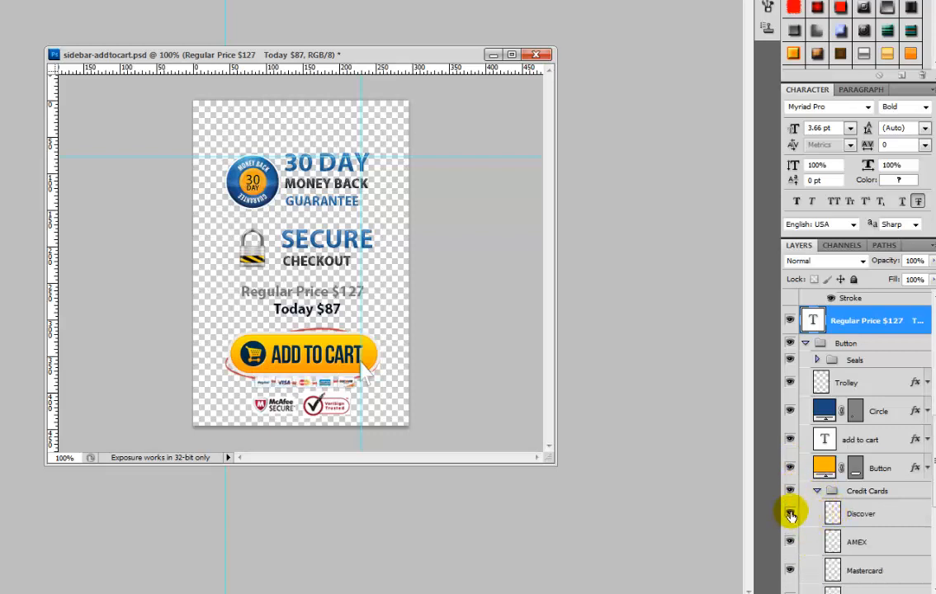
click(790, 514)
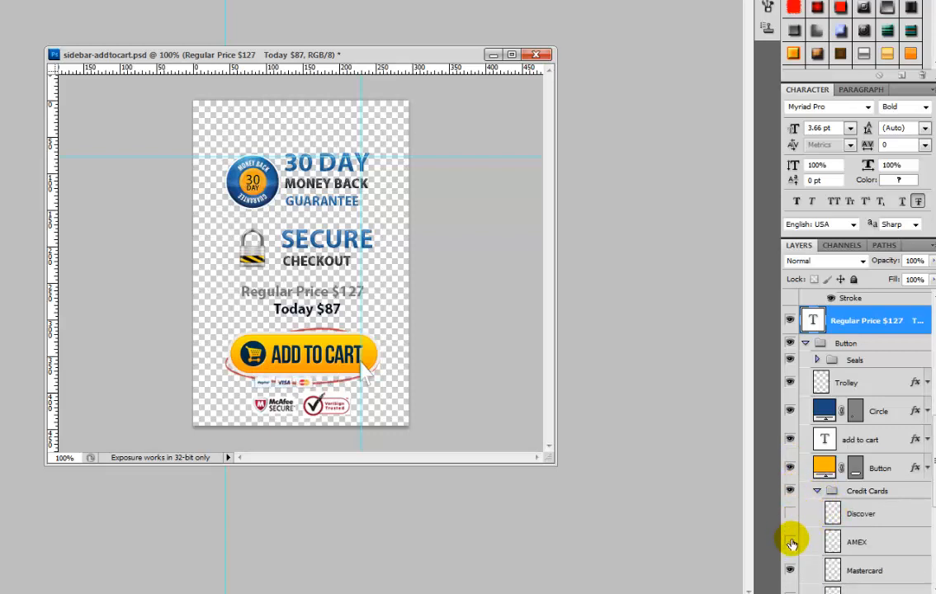
click(790, 514)
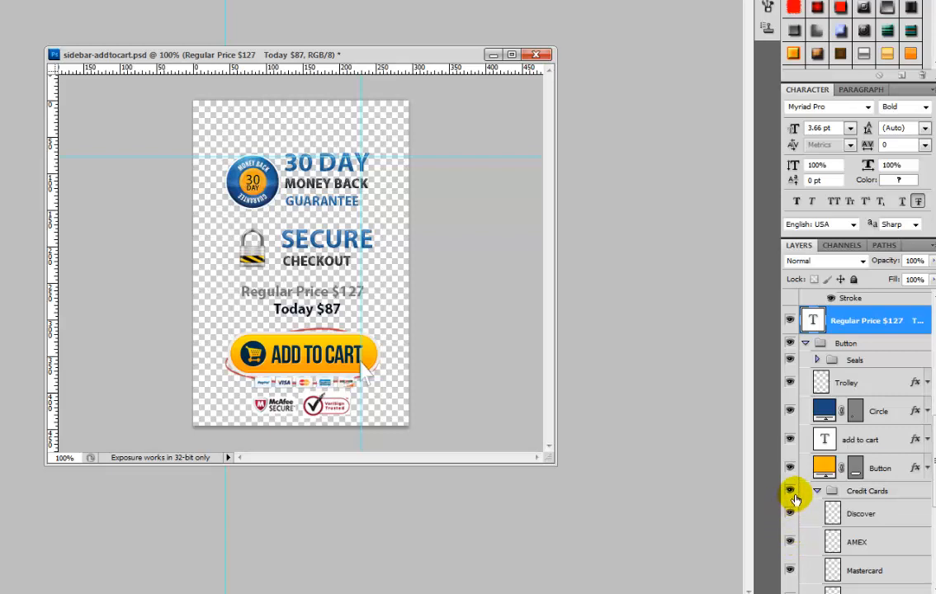
click(817, 492)
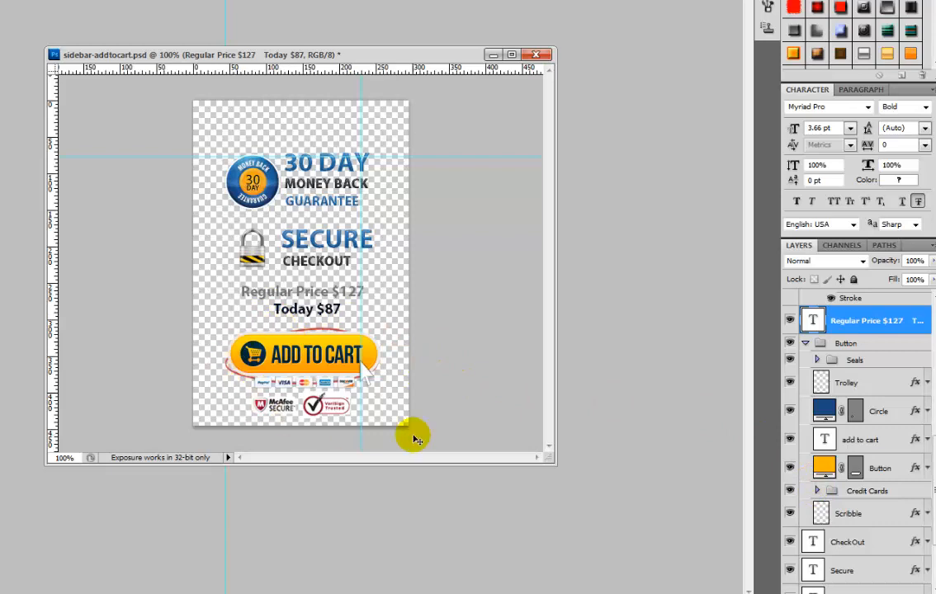
- Try black #030303 as the Scribble layer's Color Overlay, return it to red #c20c0c, and apply the layer style
scroll(929, 476, up, 2)
scroll(929, 476, down, 2)
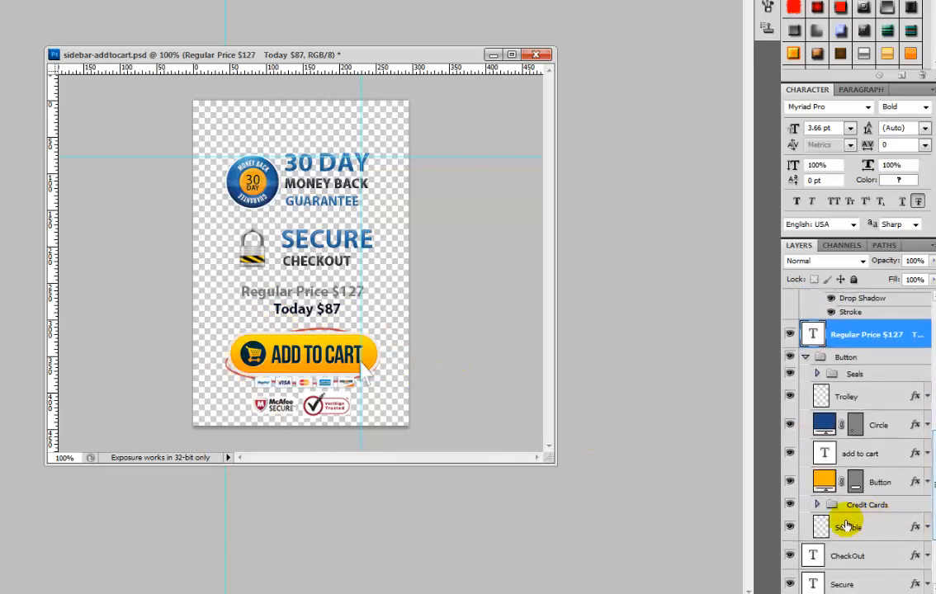
click(790, 529)
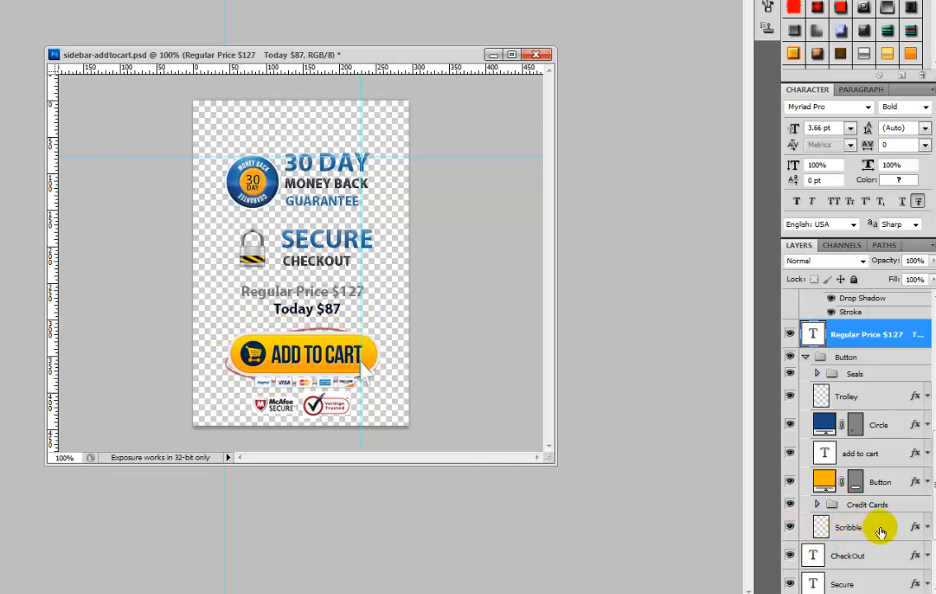
double_click(912, 528)
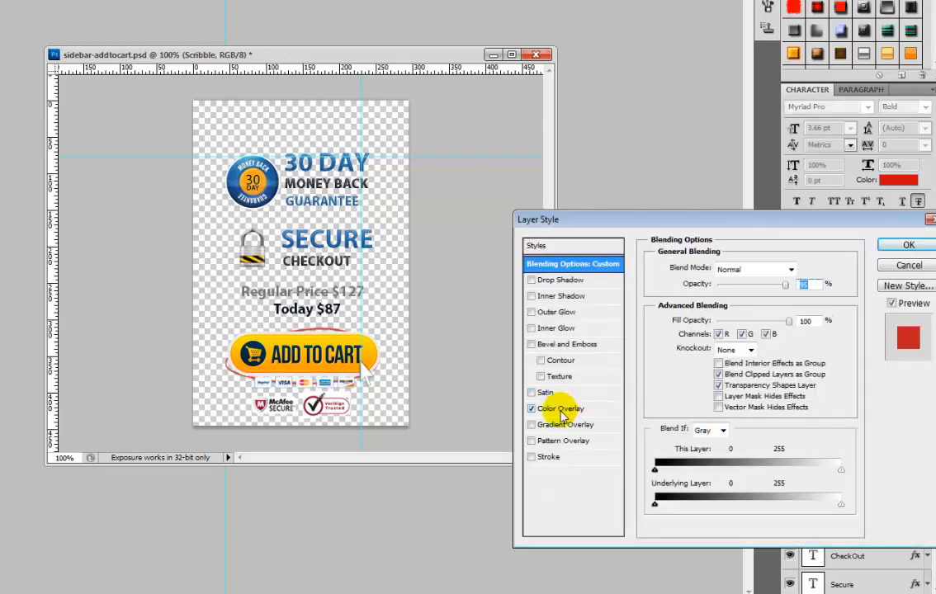
click(560, 409)
drag(735, 223, 711, 219)
click(772, 264)
mouse_move(493, 406)
mouse_down()
mouse_move(361, 497)
mouse_move(324, 538)
mouse_move(443, 477)
mouse_move(330, 544)
mouse_up()
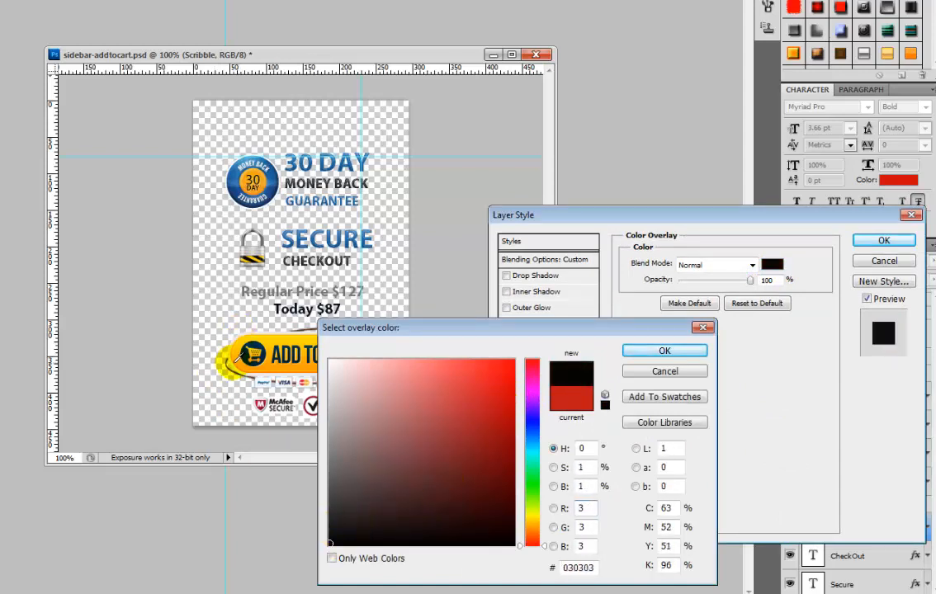
drag(331, 542, 495, 403)
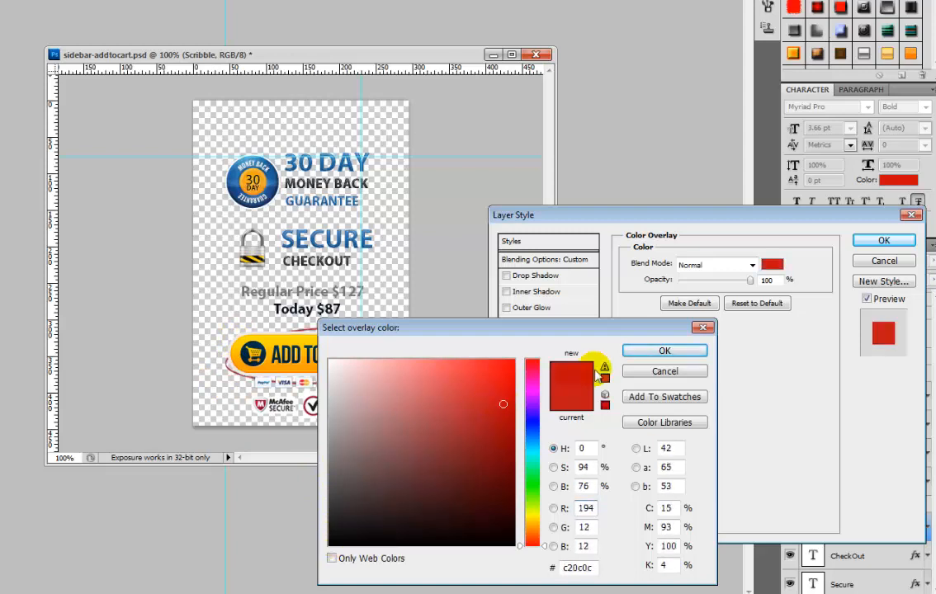
click(665, 357)
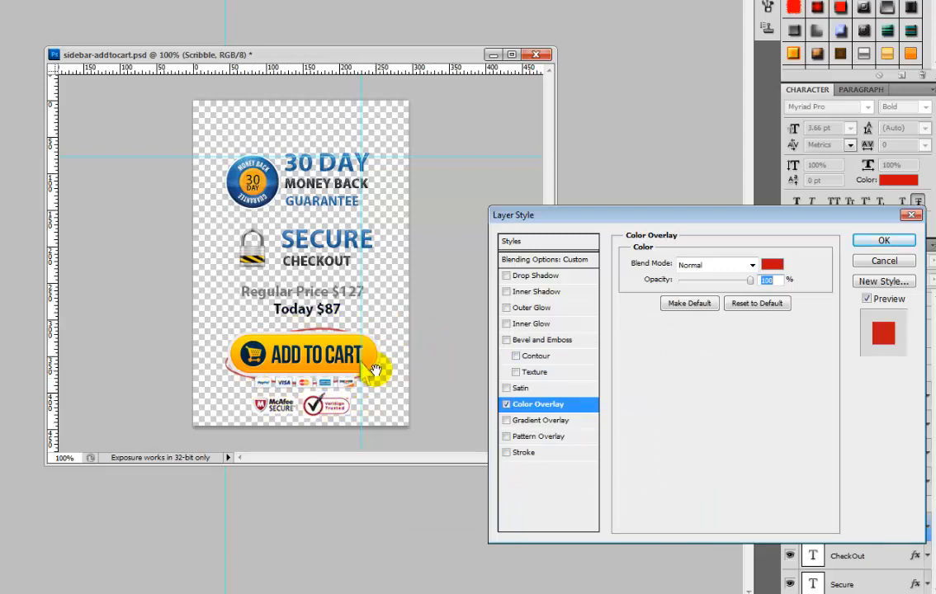
click(884, 240)
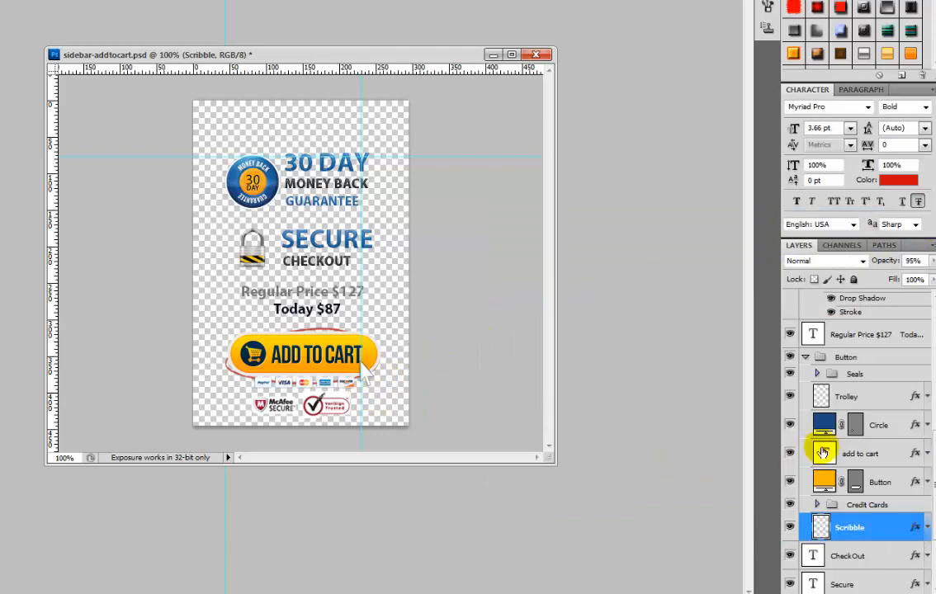
- Collapse the Button group, show the white Shape 2 pointer over the cart button, and select its layer
click(805, 357)
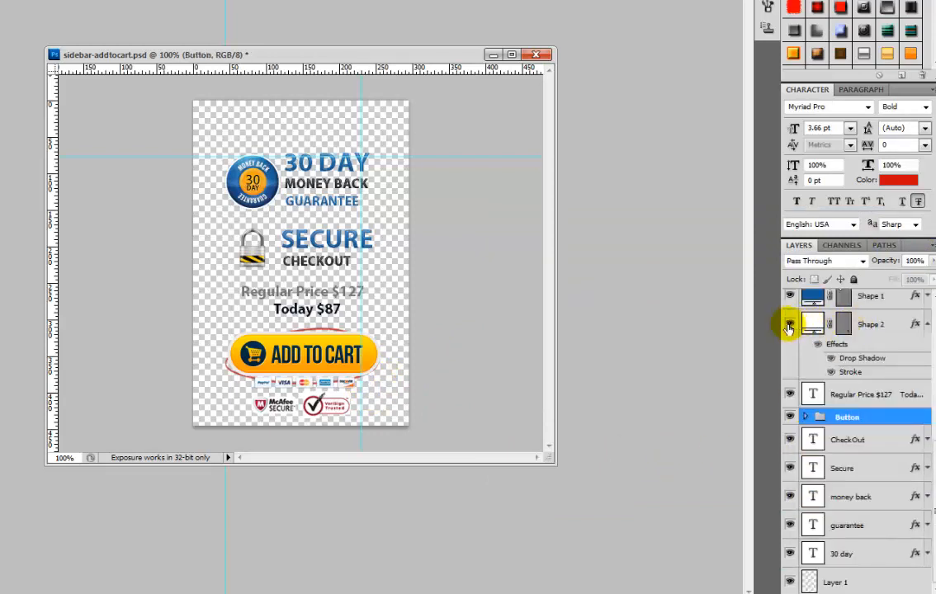
click(790, 325)
click(366, 363)
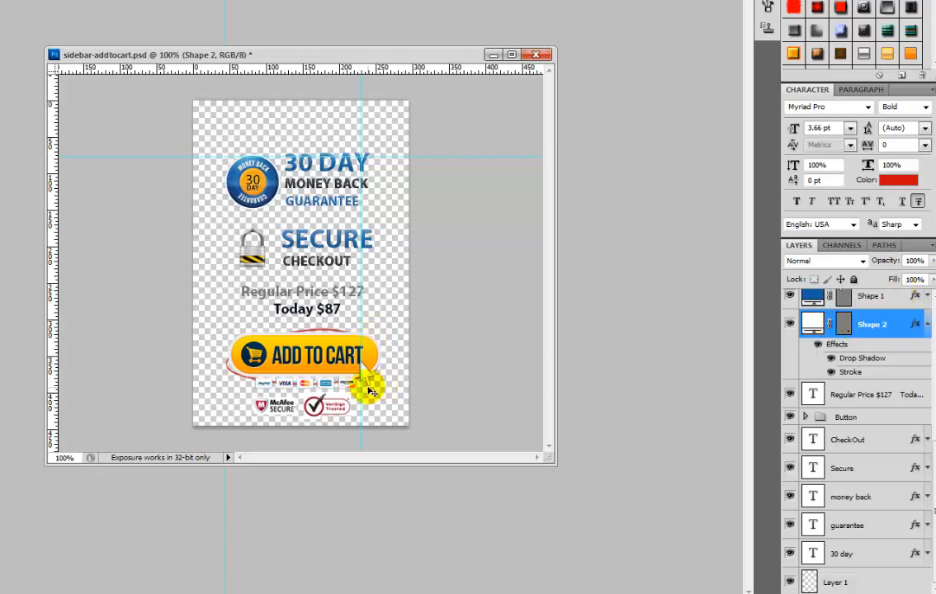